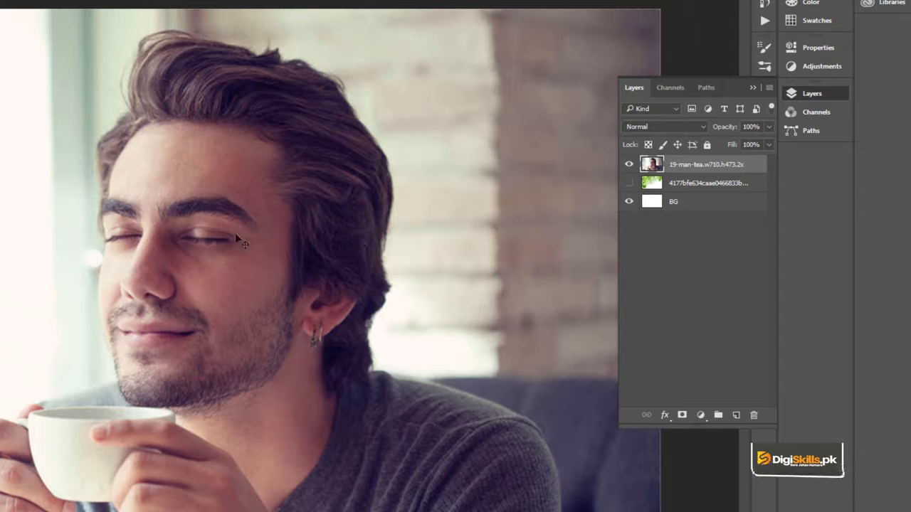
Reorder the panel group so Paths sits directly beside Layers, and return to the layer list.
click(710, 94)
drag(705, 90, 655, 100)
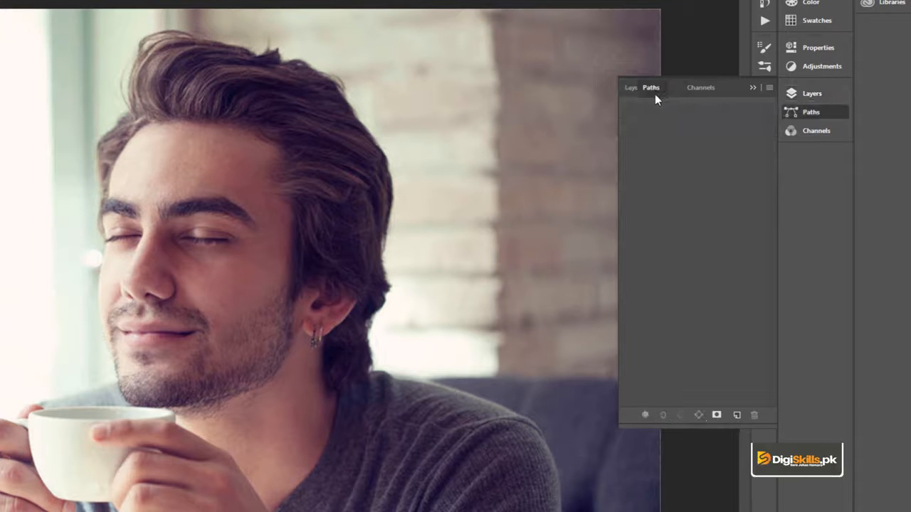
click(634, 88)
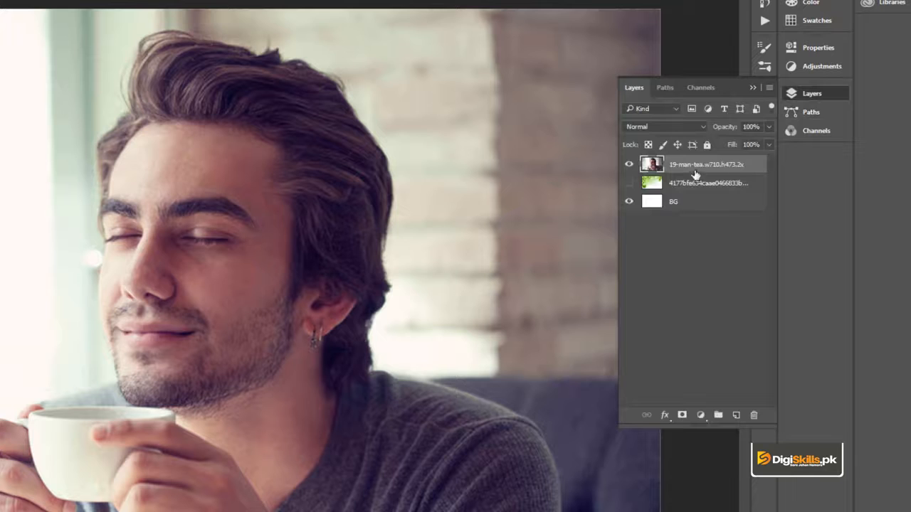
Rename the top photo layer as "image of character".
double_click(707, 166)
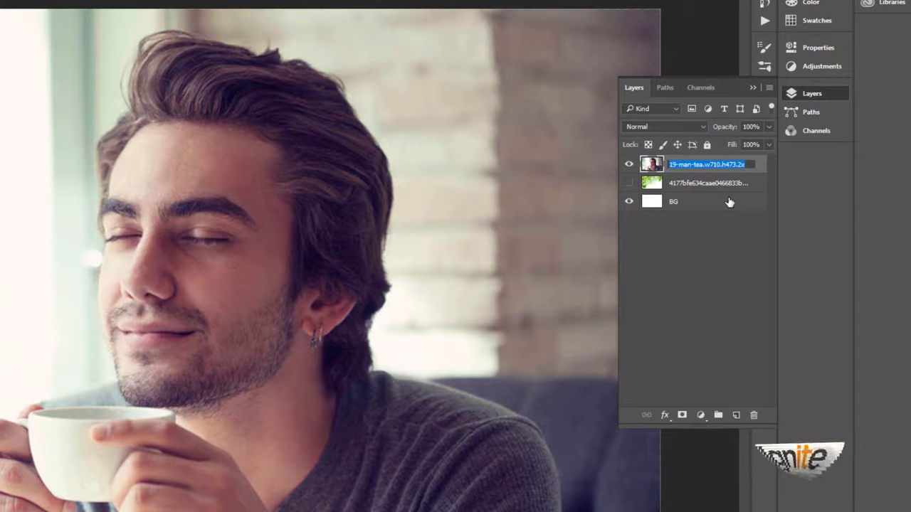
text(image of character)
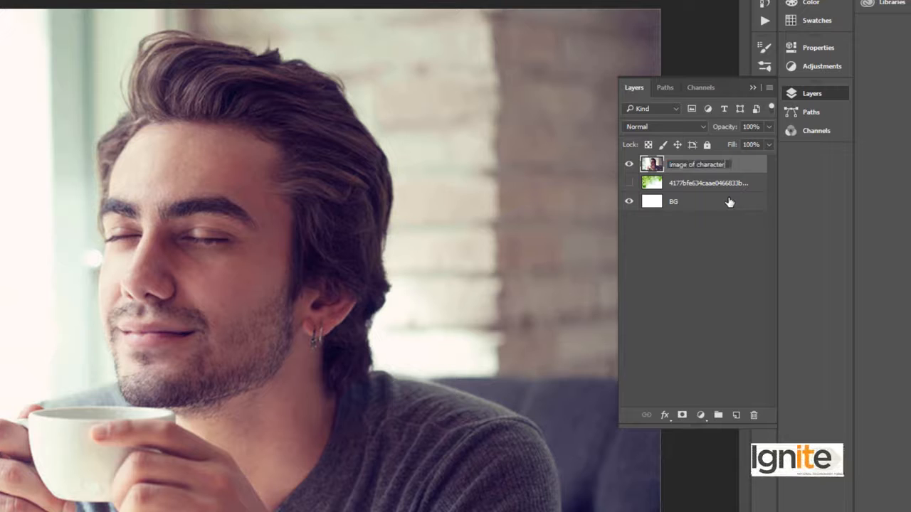
key(Return)
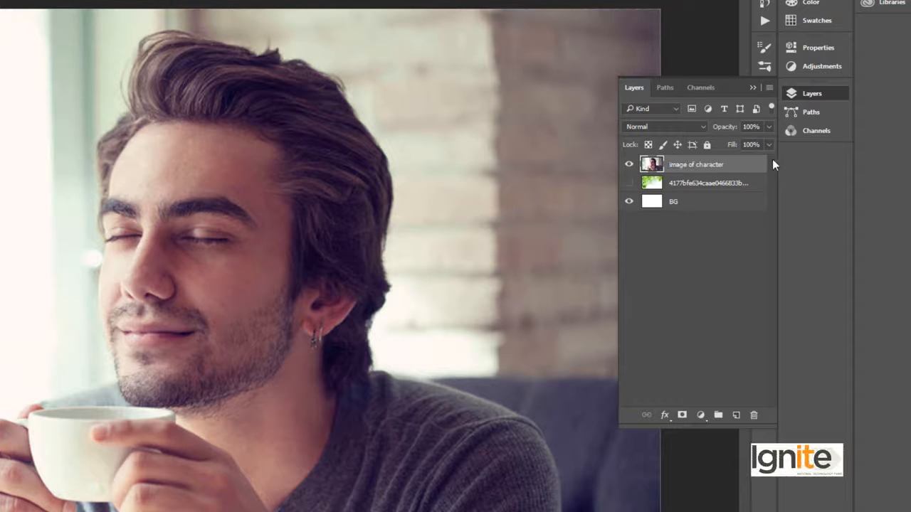
Create a new empty path and name it "image of character".
click(674, 86)
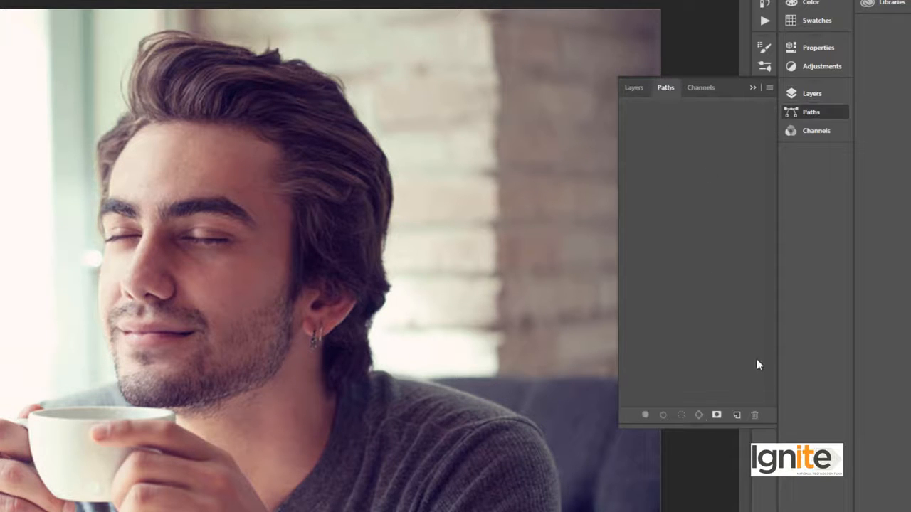
click(735, 417)
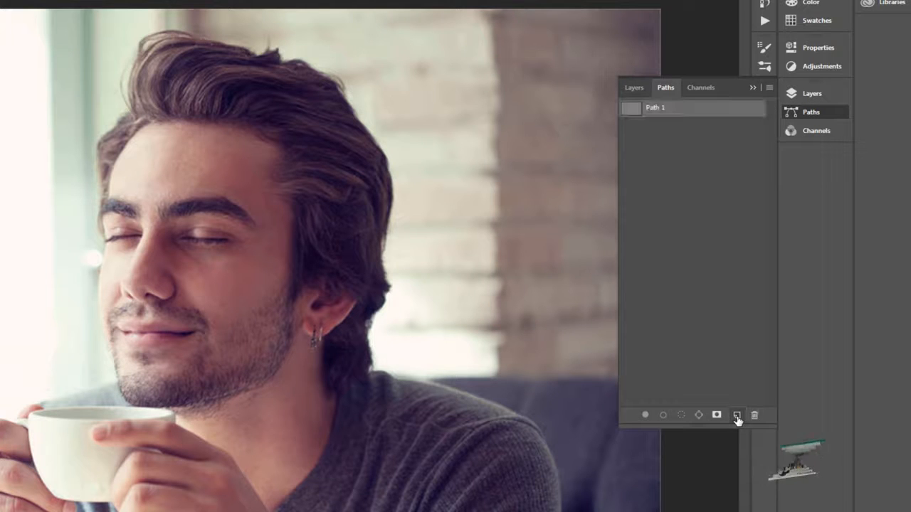
double_click(655, 108)
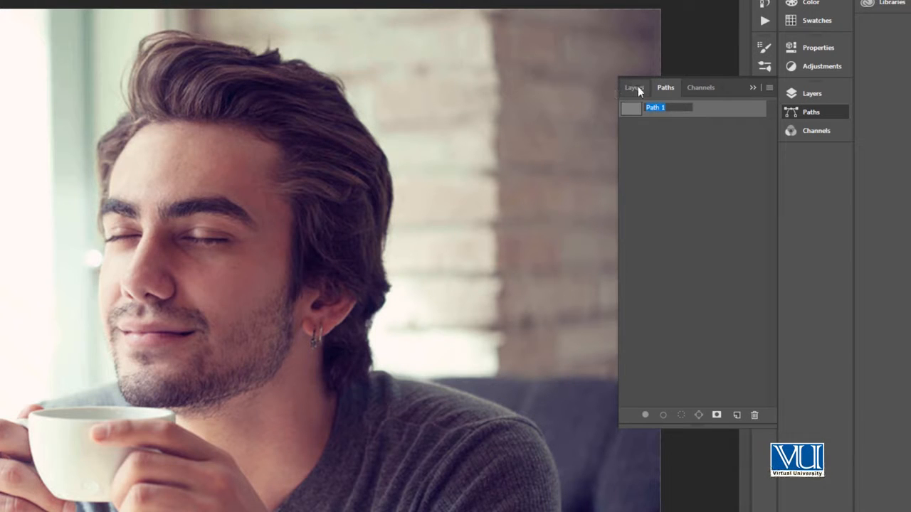
text(image of character)
click(637, 86)
click(665, 87)
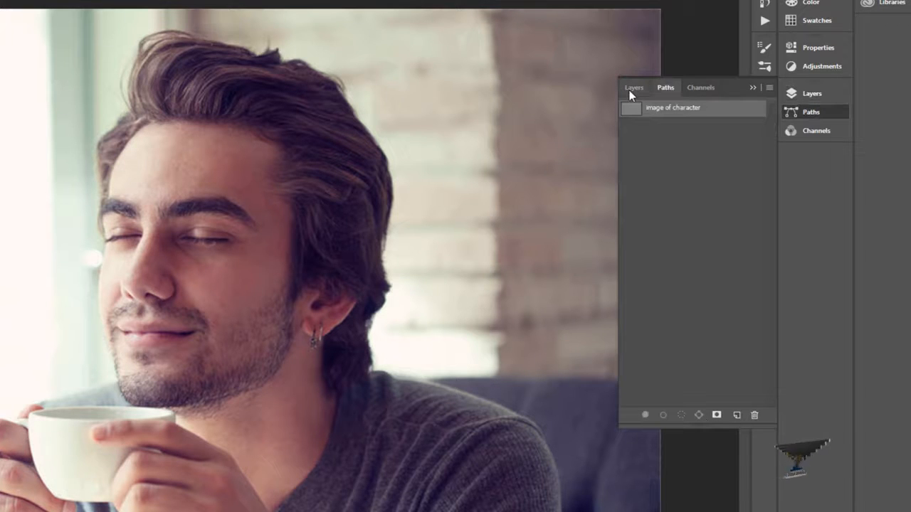
Compare the photo layer's name with the path's name, ending on the layer list.
click(630, 92)
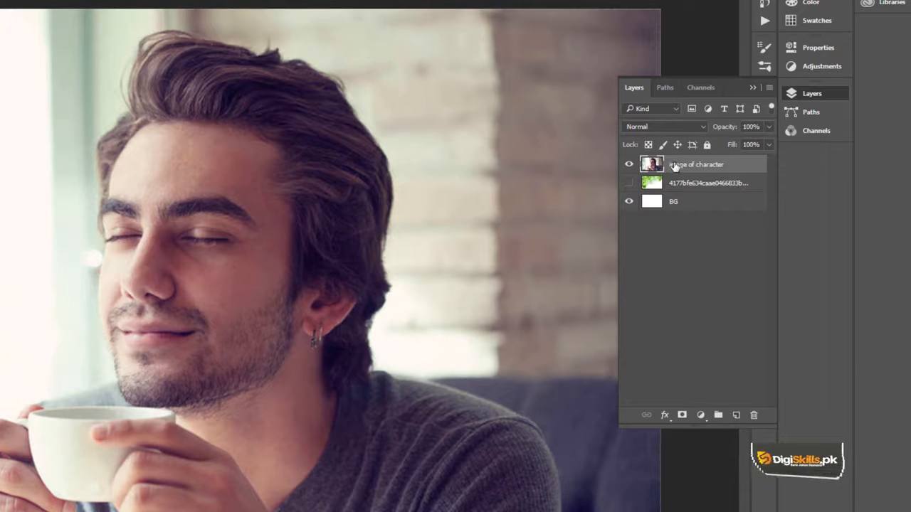
click(665, 87)
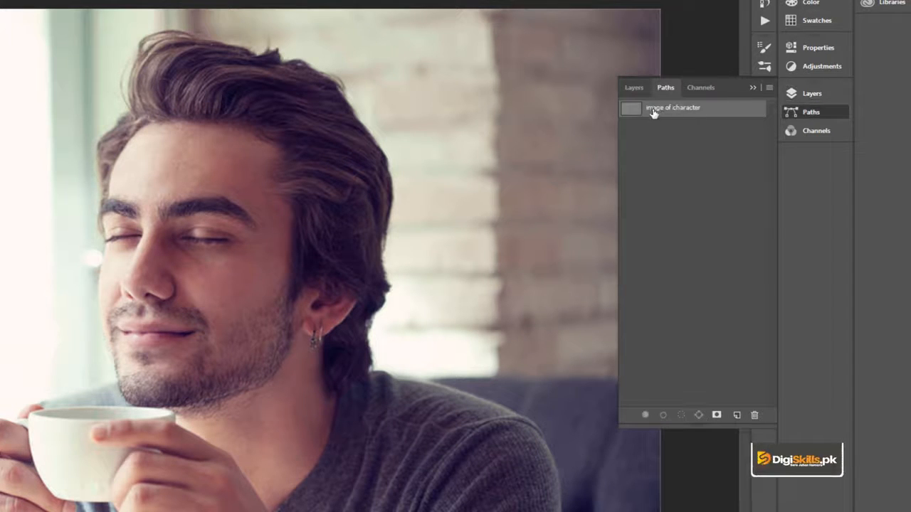
click(633, 91)
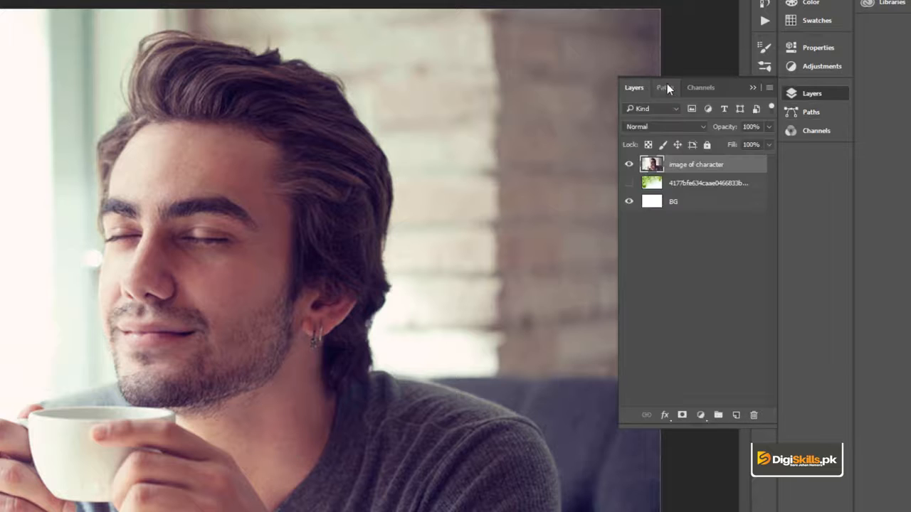
click(666, 86)
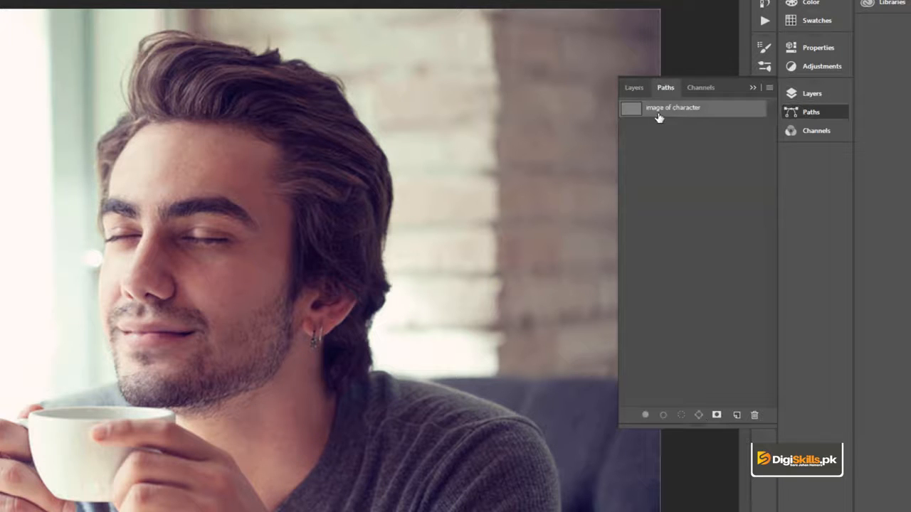
click(635, 88)
click(665, 87)
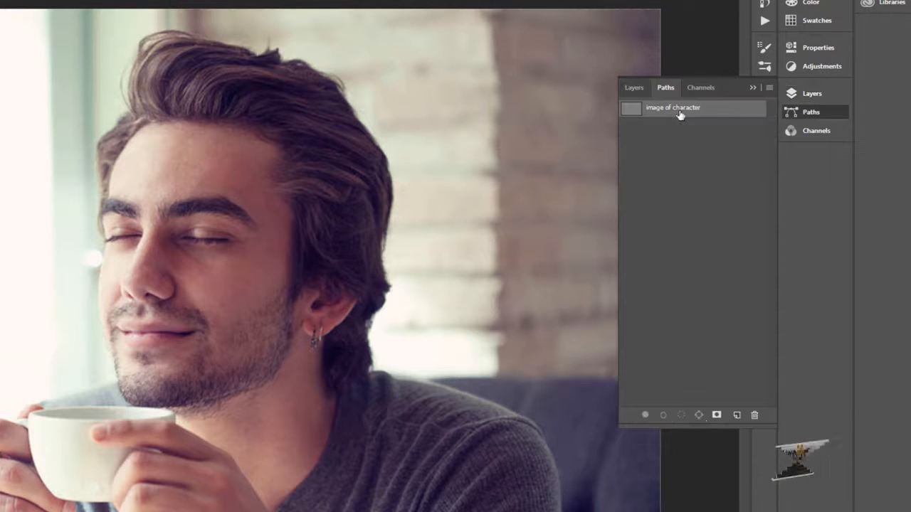
click(631, 86)
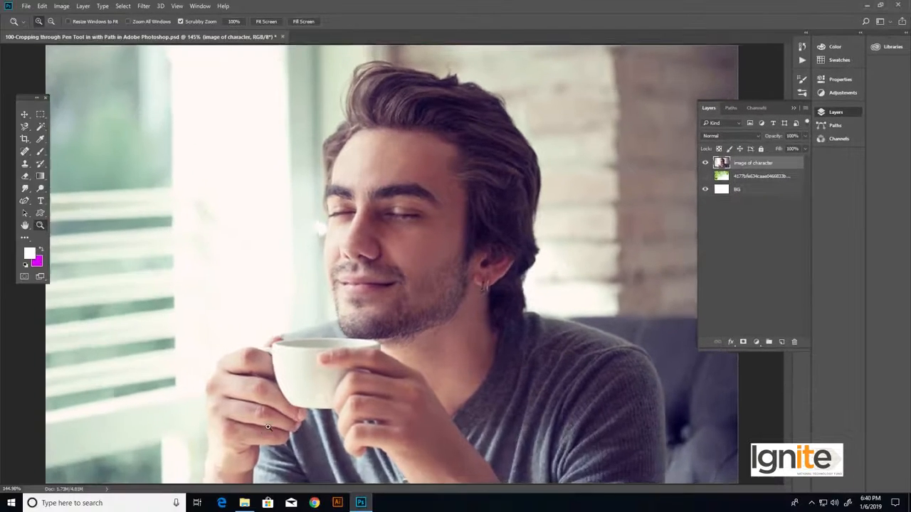
Activate the standard Pen tool and set its drawing mode to Path.
click(259, 415)
click(259, 416)
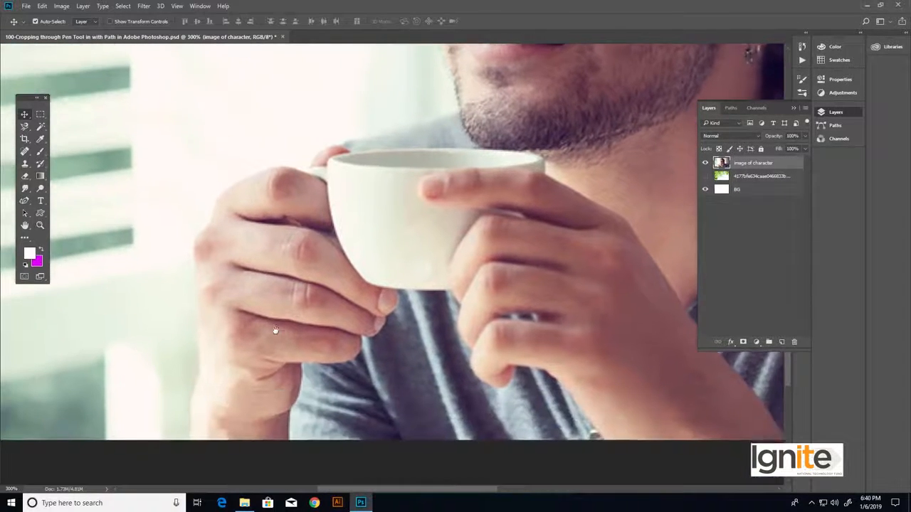
key(v)
key(p)
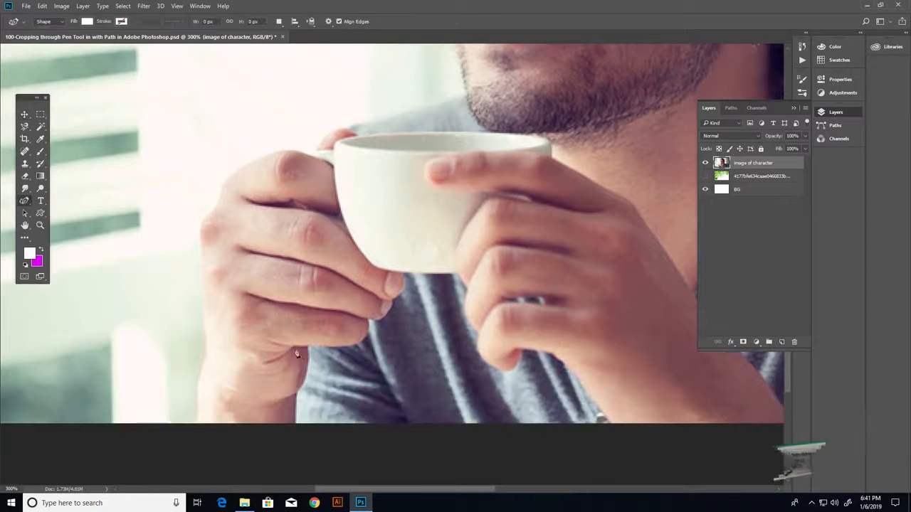
right_click(24, 200)
click(57, 202)
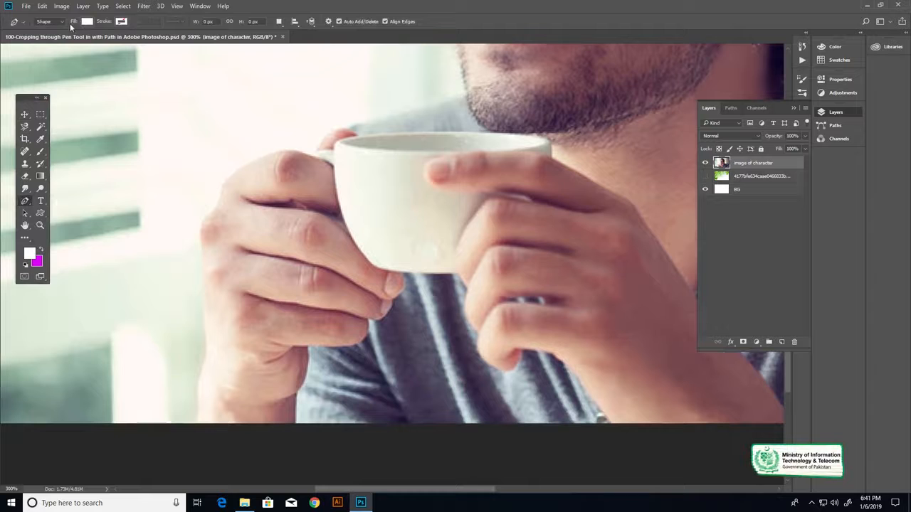
click(61, 23)
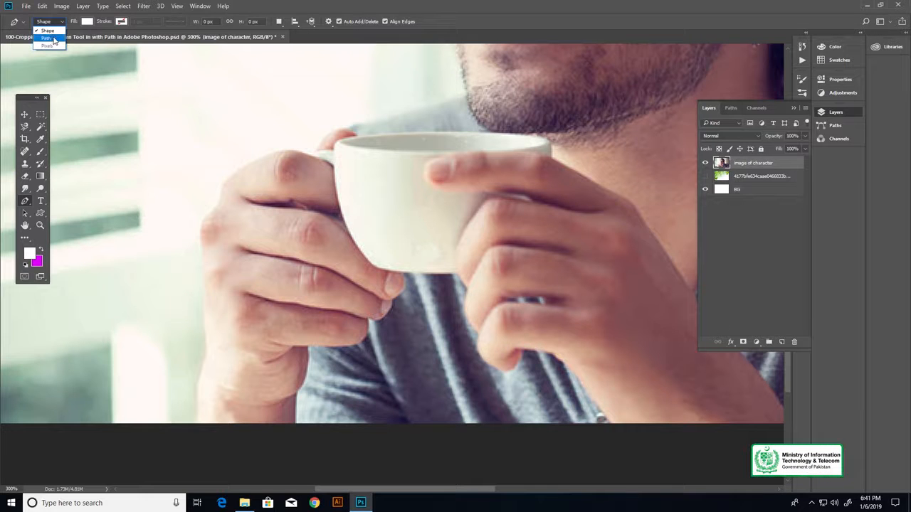
click(46, 38)
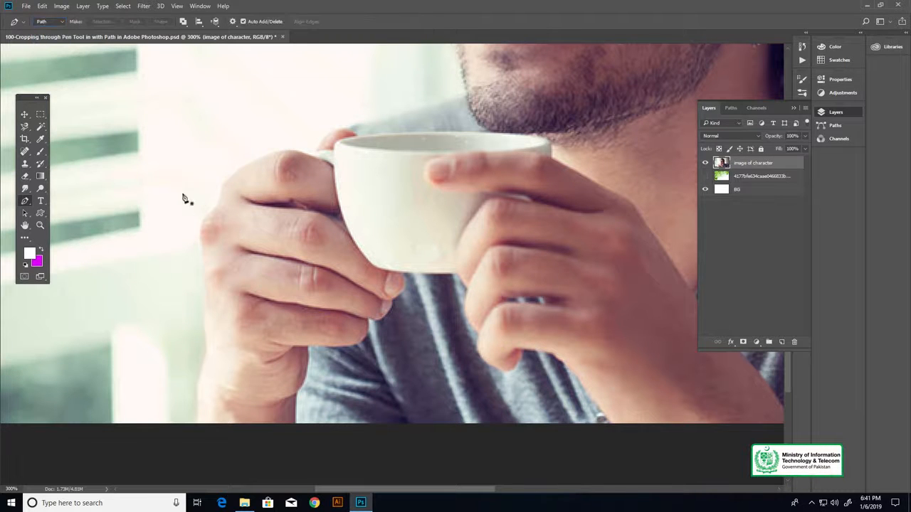
Start a path at the photo's lower edge beside the wrist and trace up the outer edge of the hand holding the cup handle.
scroll(183, 206, down, 5)
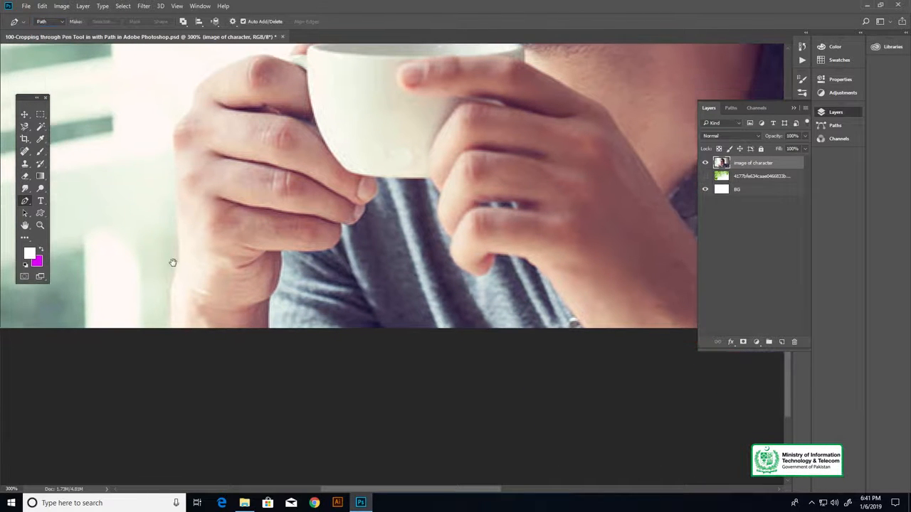
scroll(173, 263, up, 1)
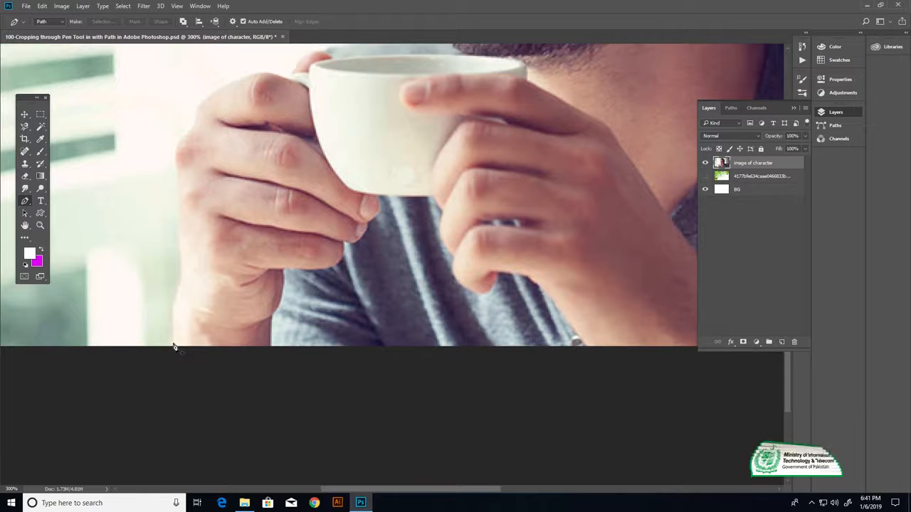
key(v)
scroll(178, 338, up, 3)
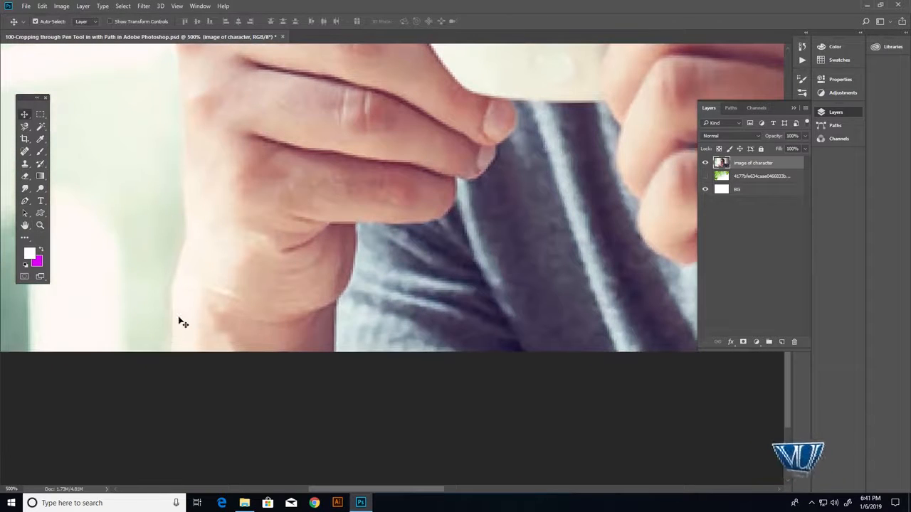
key(p)
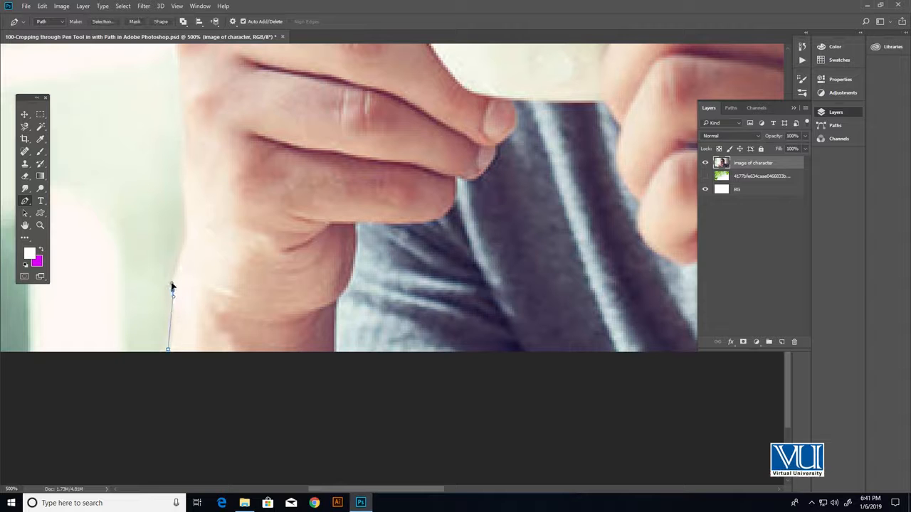
scroll(192, 244, up, 3)
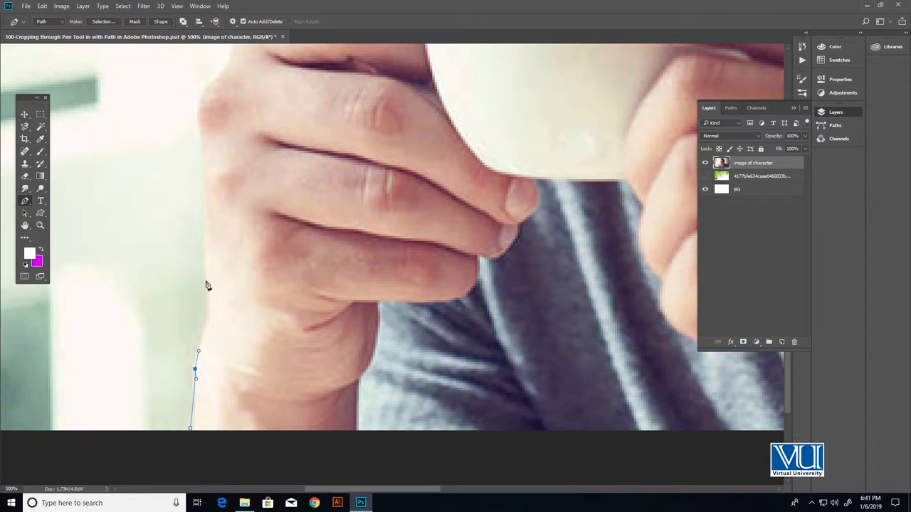
drag(206, 276, 210, 217)
scroll(216, 155, up, 3)
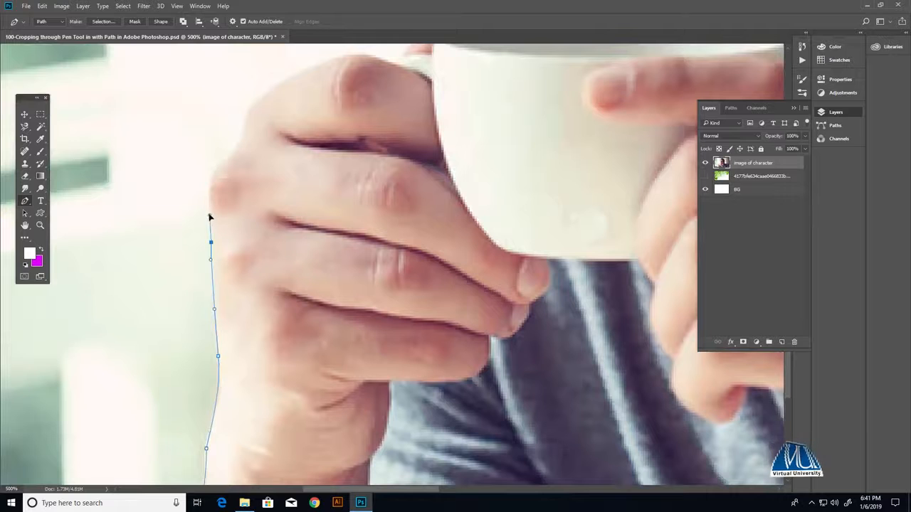
Continue the path with curved points around the knuckles and over the fingertip behind the cup handle.
scroll(223, 195, up, 3)
click(215, 248)
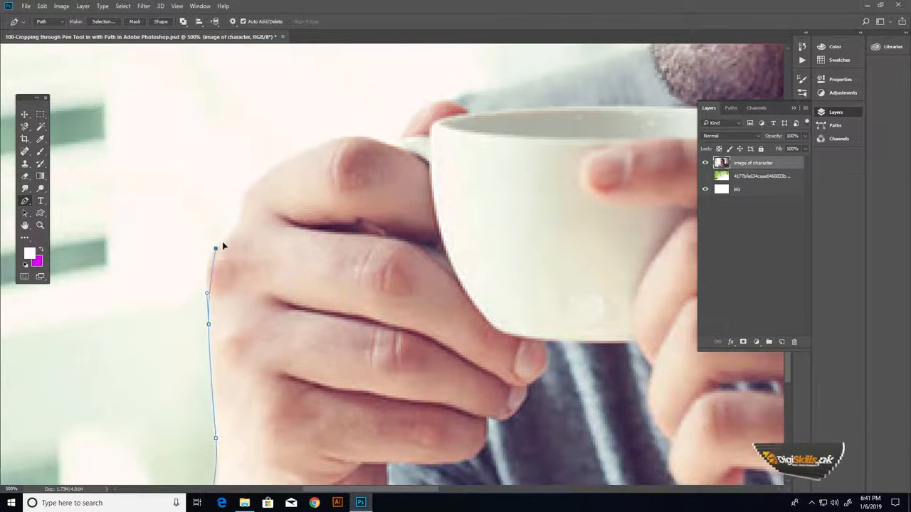
click(246, 200)
drag(247, 200, 245, 192)
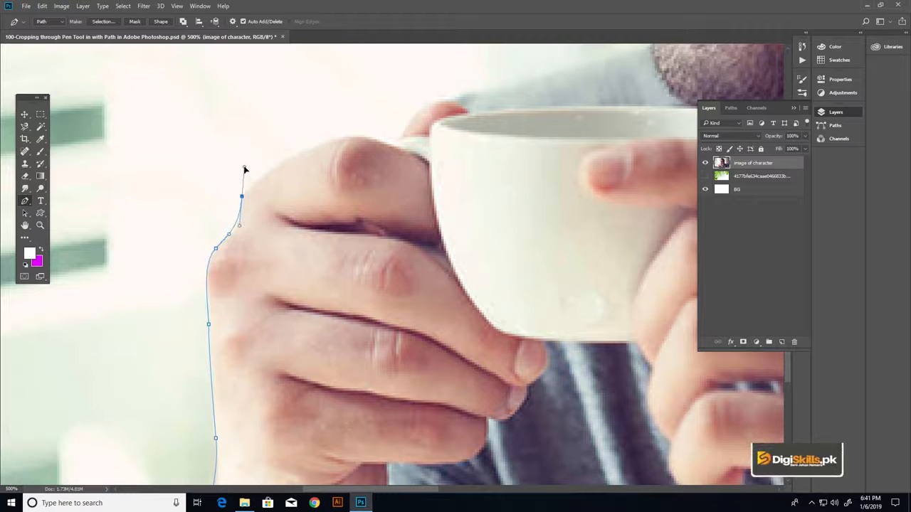
drag(291, 184, 350, 274)
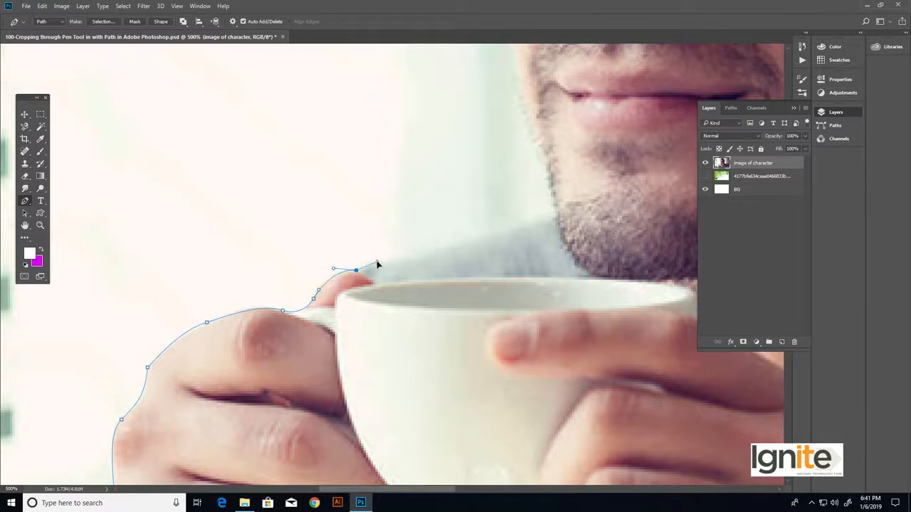
Extend the path from the fingertip along the shoulder line behind the cup and place a point where it meets the bearded jaw.
drag(425, 255, 301, 282)
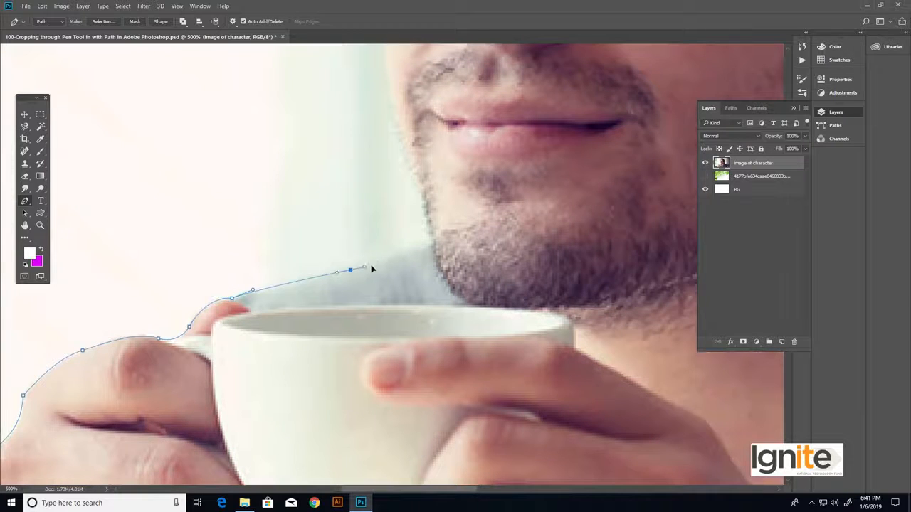
drag(379, 285, 329, 339)
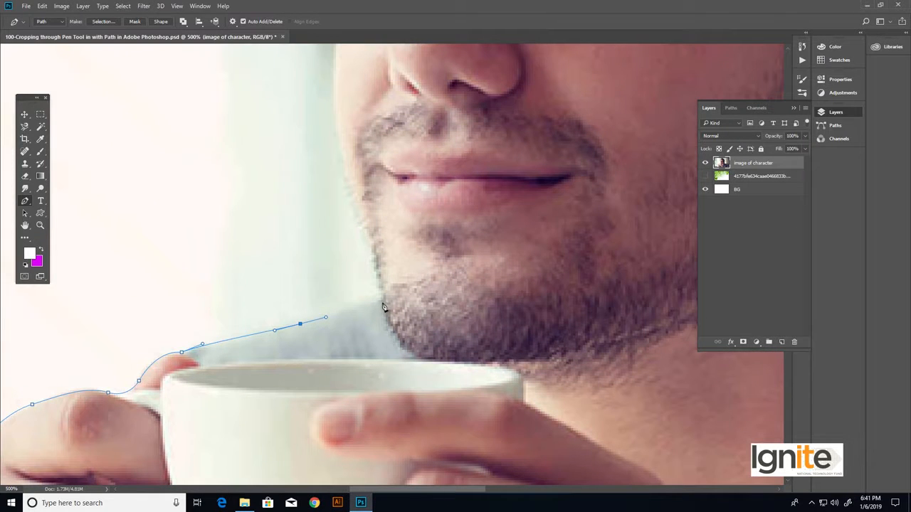
drag(382, 303, 371, 262)
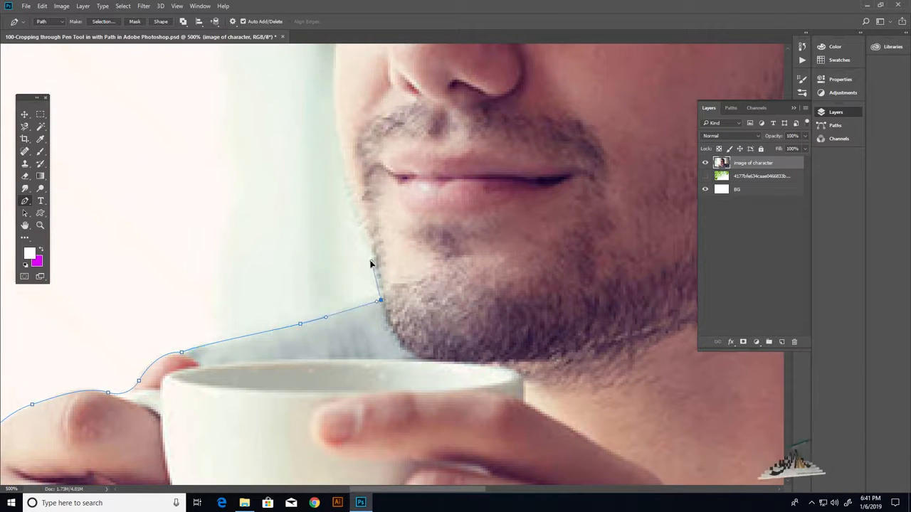
Continue the path up the edge of the beard and cheek to the temple beside the closed eye.
scroll(377, 317, up, 4)
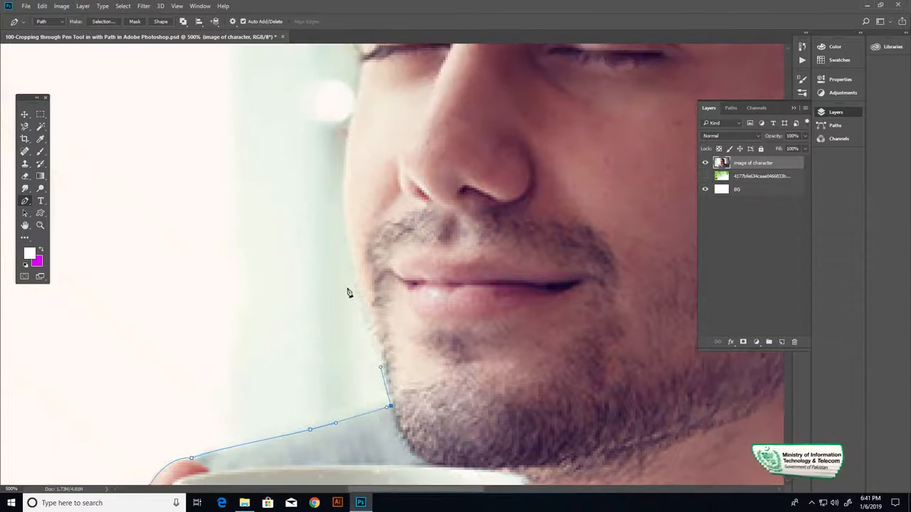
drag(350, 267, 347, 256)
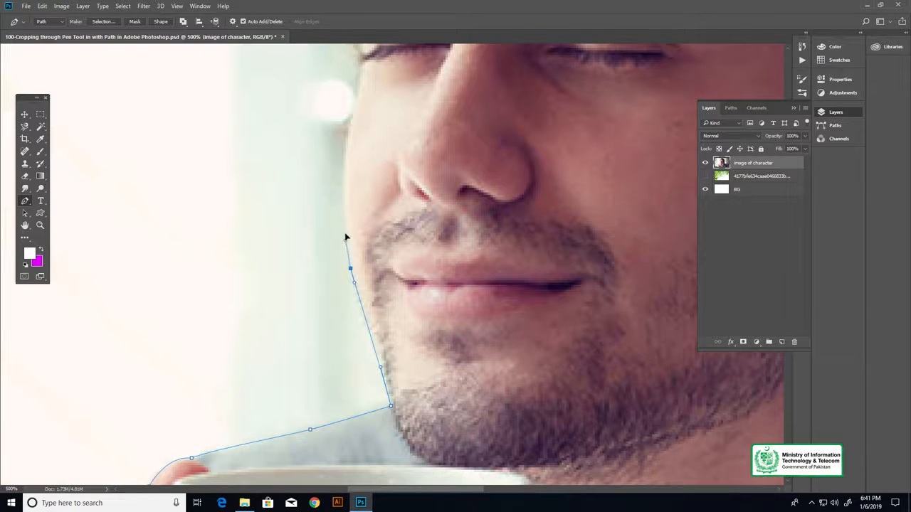
scroll(351, 241, up, 5)
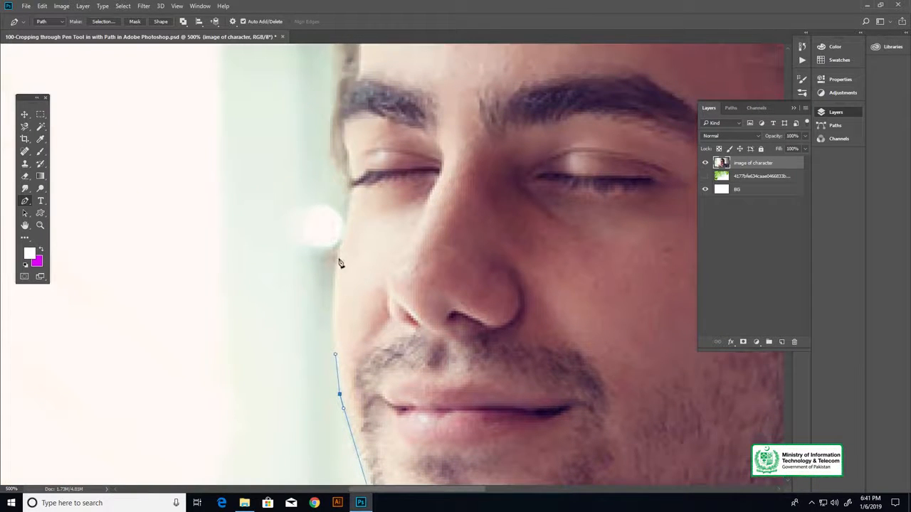
drag(337, 257, 349, 212)
scroll(348, 214, up, 5)
drag(362, 303, 347, 283)
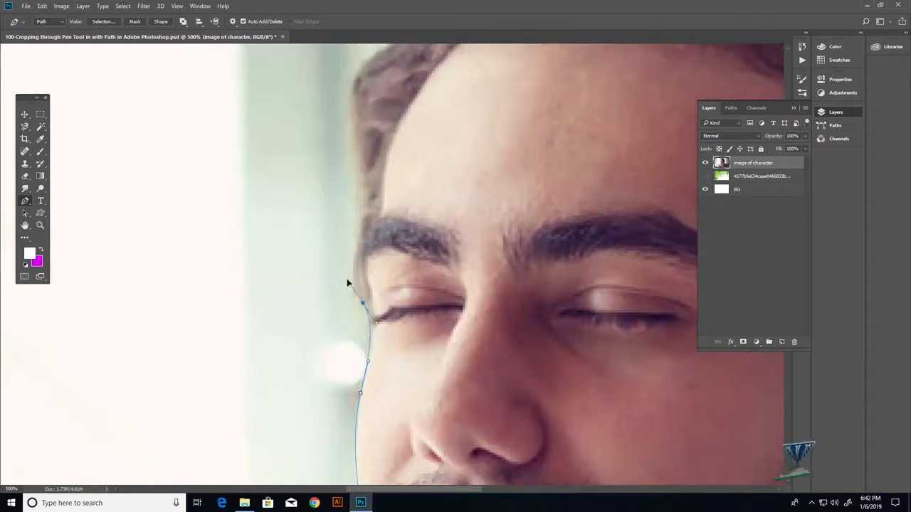
Continue the path past the eyebrow and around the hair at the temple to the base of the swept-up front hair.
drag(356, 245, 373, 337)
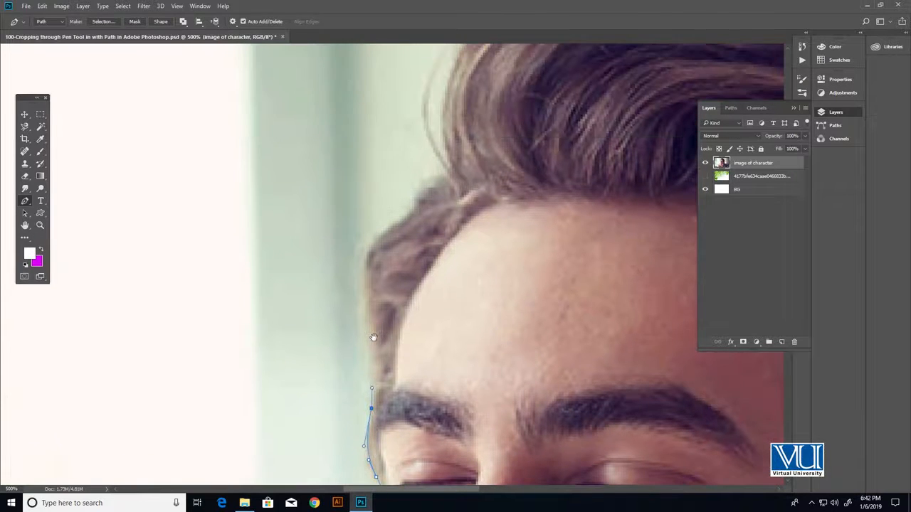
click(359, 301)
drag(359, 282, 367, 370)
drag(372, 313, 425, 314)
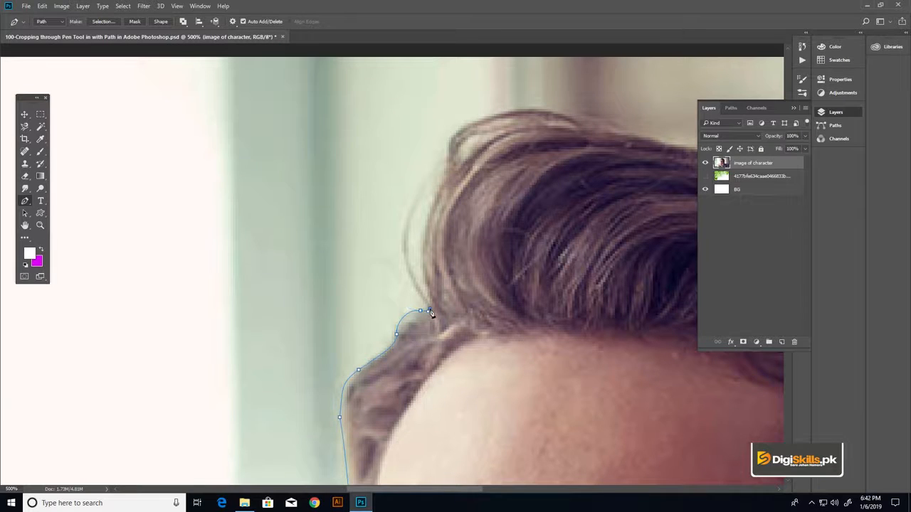
drag(427, 313, 430, 365)
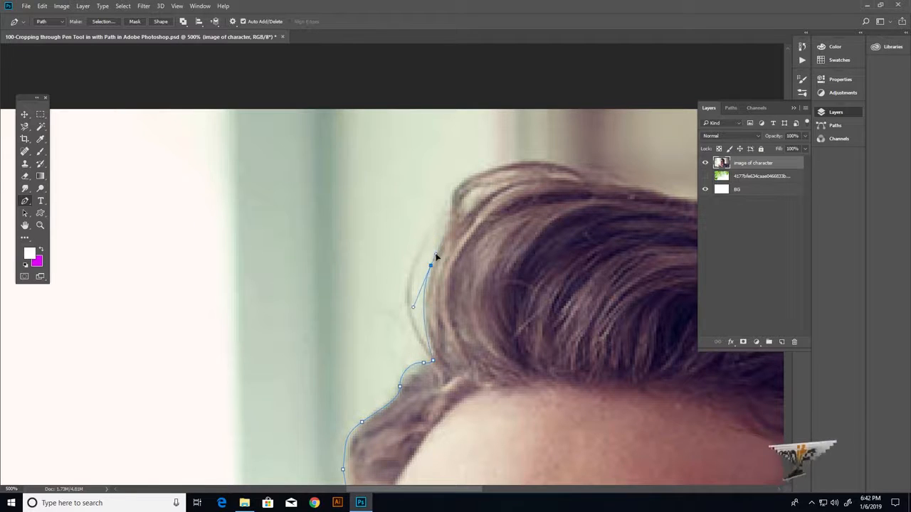
Trace the path up the front of the swept-up hair and curve it over the top.
drag(439, 244, 434, 340)
drag(447, 311, 448, 301)
scroll(389, 283, right, 3)
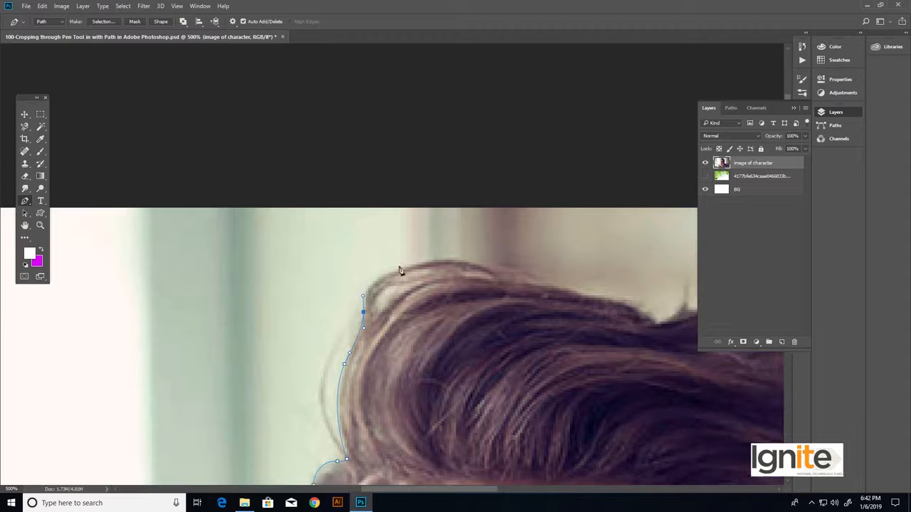
drag(446, 260, 437, 260)
Continue the path along the top of the hair and around the small upright tuft, undoing a misplaced point on the way.
drag(574, 311, 359, 266)
key(ctrl+z)
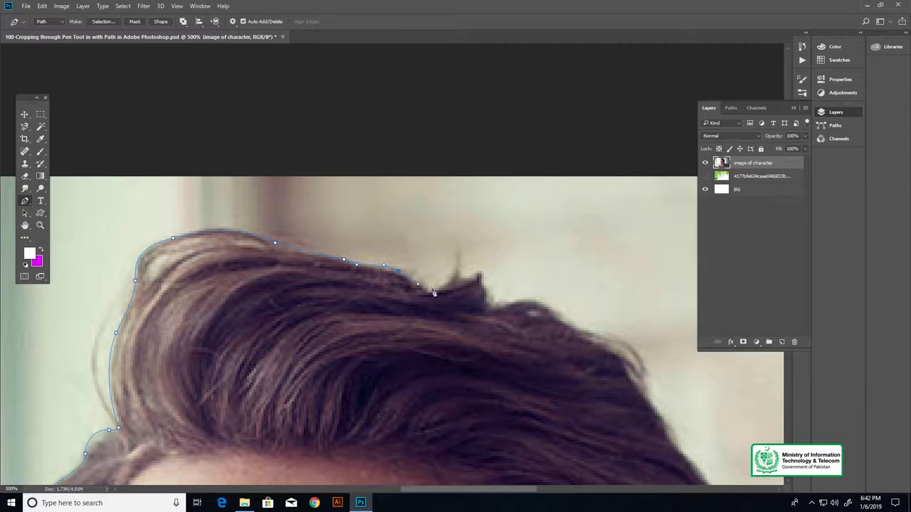
click(470, 281)
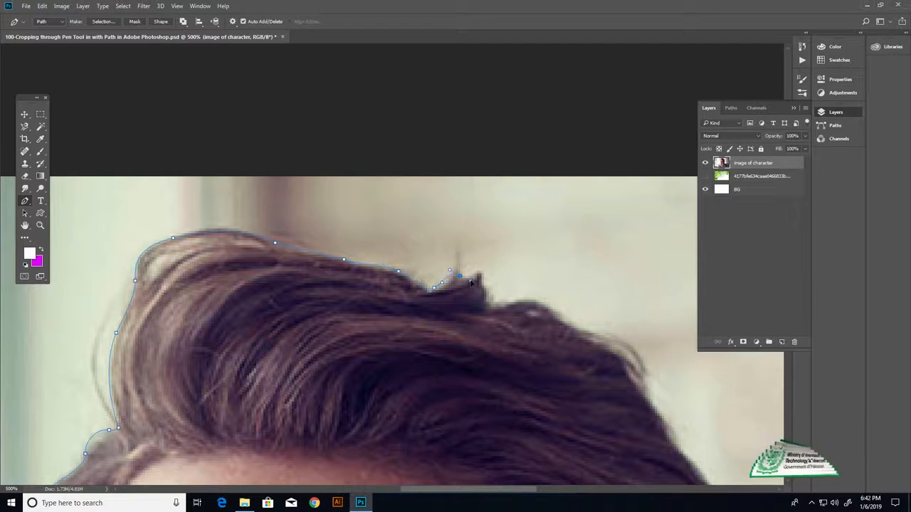
click(475, 272)
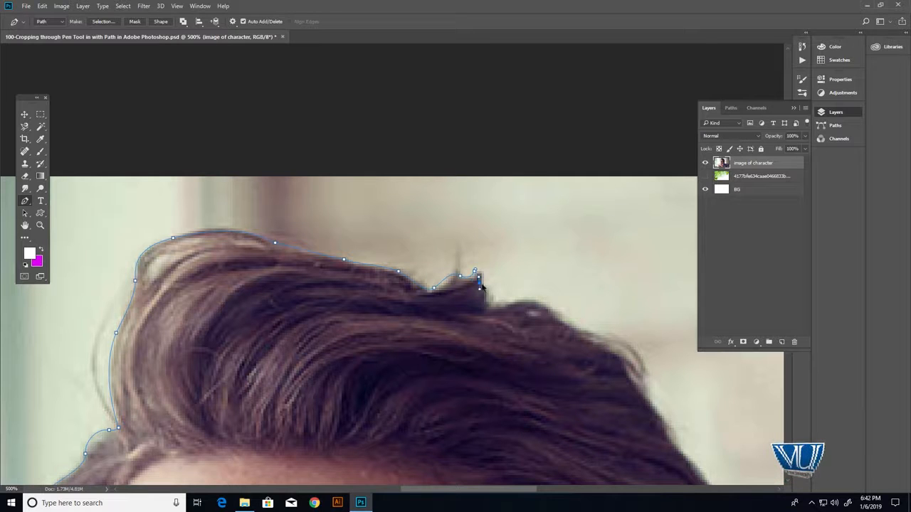
drag(481, 281, 484, 293)
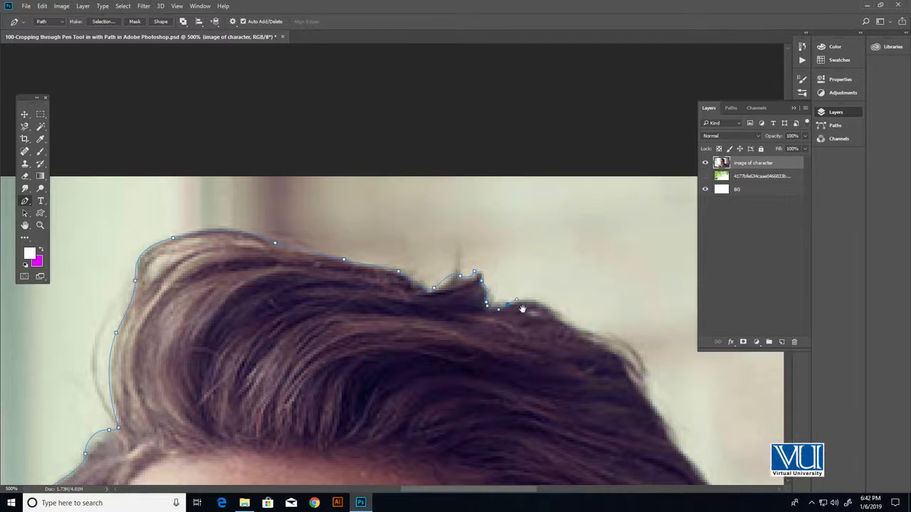
Trace the path over the crown behind the tuft and down past the loose strand with short segments.
drag(522, 309, 273, 217)
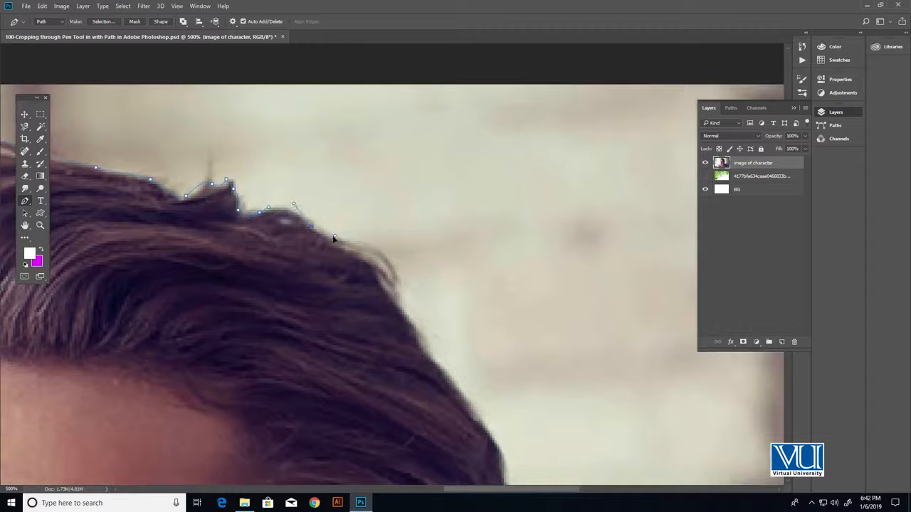
drag(401, 279, 362, 219)
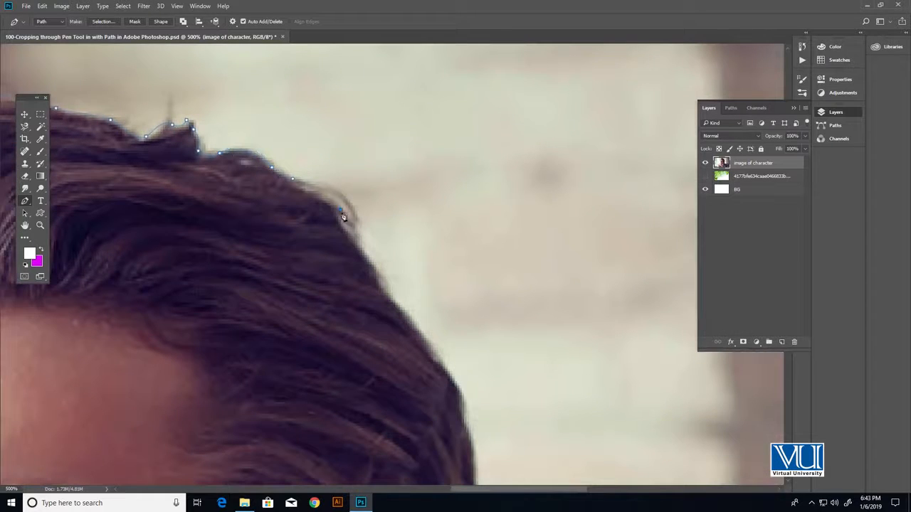
click(346, 224)
click(353, 240)
click(364, 254)
drag(367, 257, 367, 260)
Continue the path with curved points down the back of the head, following the outer edge of the hair.
drag(388, 300, 343, 201)
drag(355, 254, 288, 198)
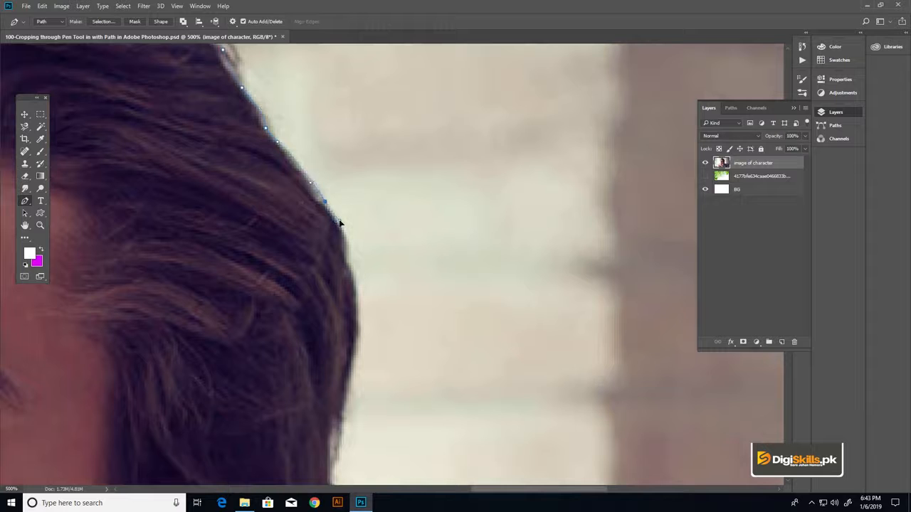
drag(356, 263, 350, 245)
drag(305, 309, 325, 213)
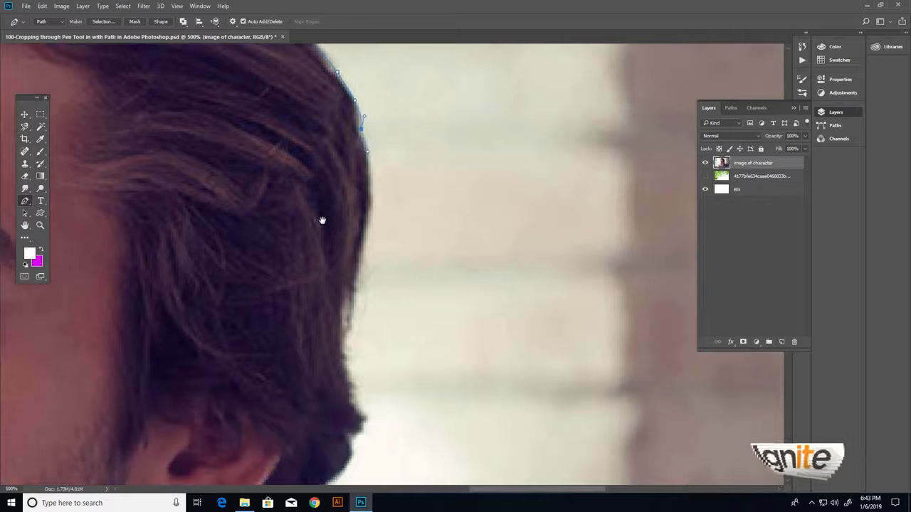
drag(366, 242, 358, 263)
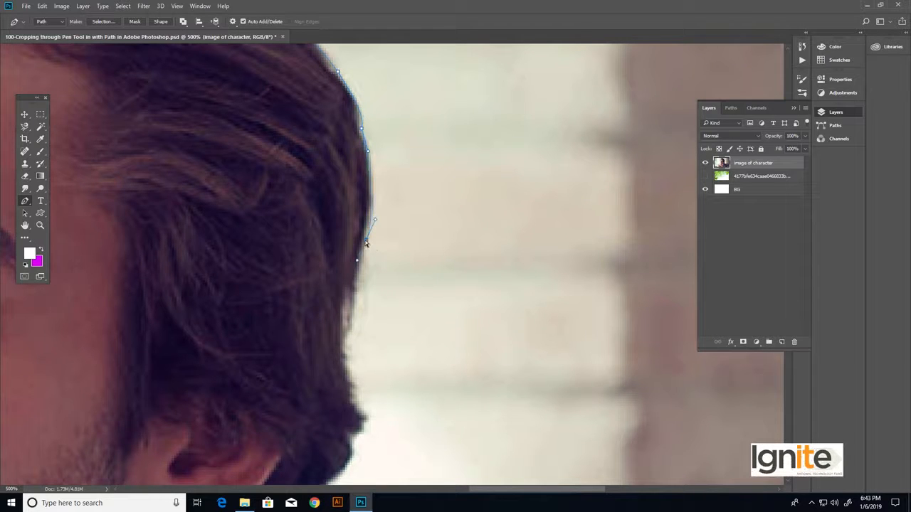
Trace the path around the protruding hair behind the ear and down the nape to where the hair meets the sweater.
scroll(365, 217, down, 3)
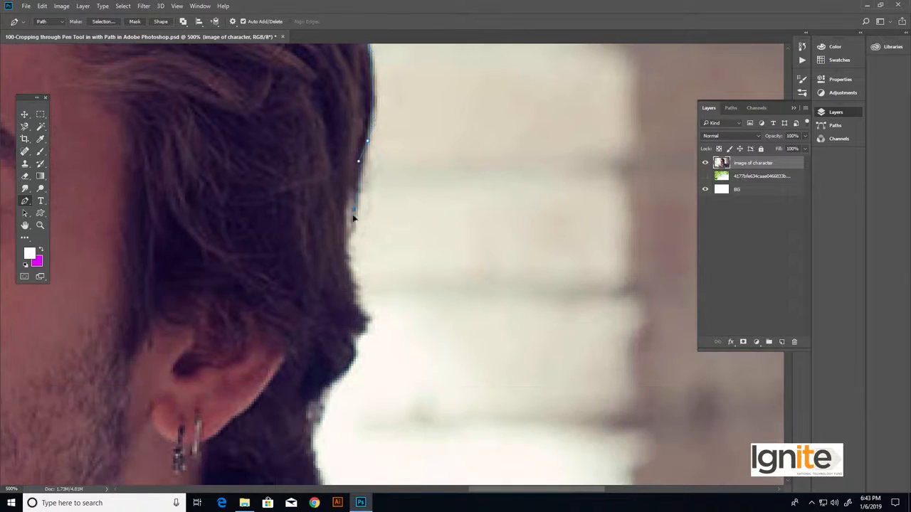
drag(290, 230, 232, 145)
drag(301, 214, 299, 272)
drag(313, 232, 368, 174)
drag(331, 244, 318, 246)
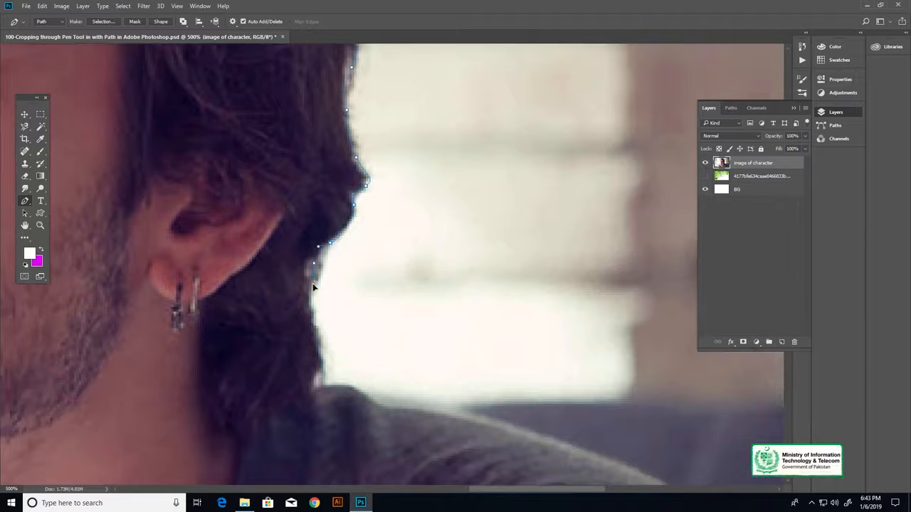
drag(314, 311, 297, 242)
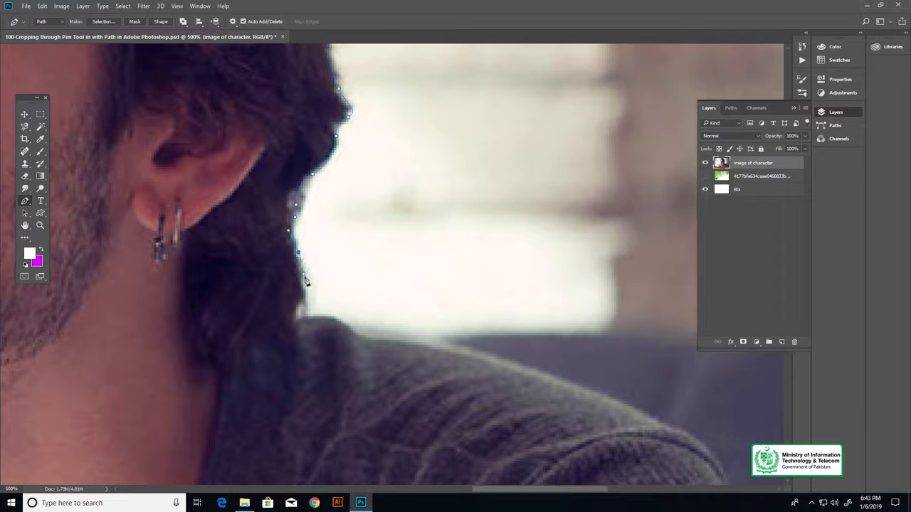
drag(306, 299, 311, 264)
Continue the path with curved points along the top of the sweater's shoulder to the sleeve seam.
drag(371, 274, 384, 274)
drag(420, 259, 337, 222)
drag(384, 265, 324, 178)
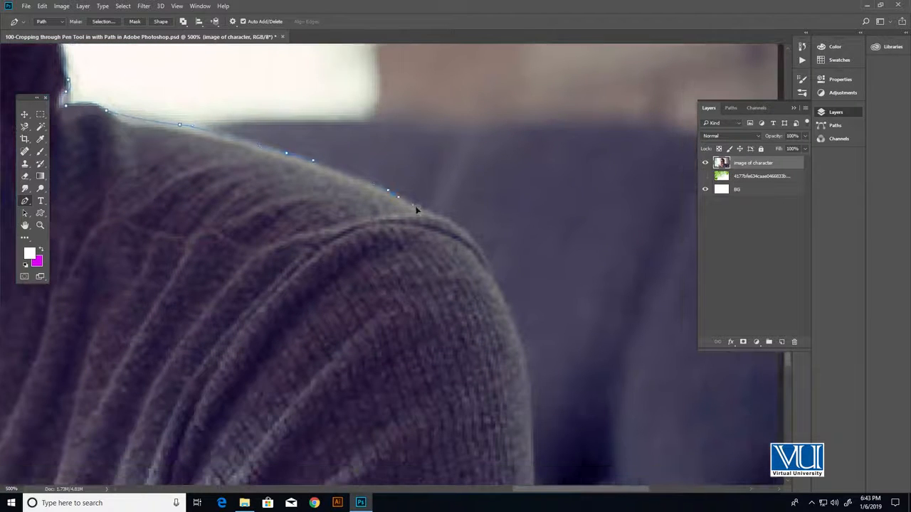
drag(422, 236, 356, 207)
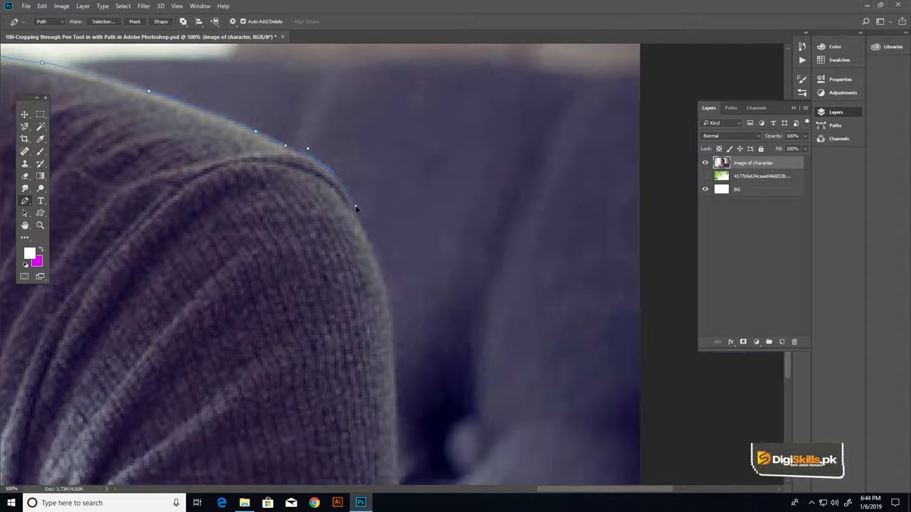
Trace down the outer sleeve to the photo's lower edge and close the path at its starting point beside the wrist.
drag(341, 238, 277, 149)
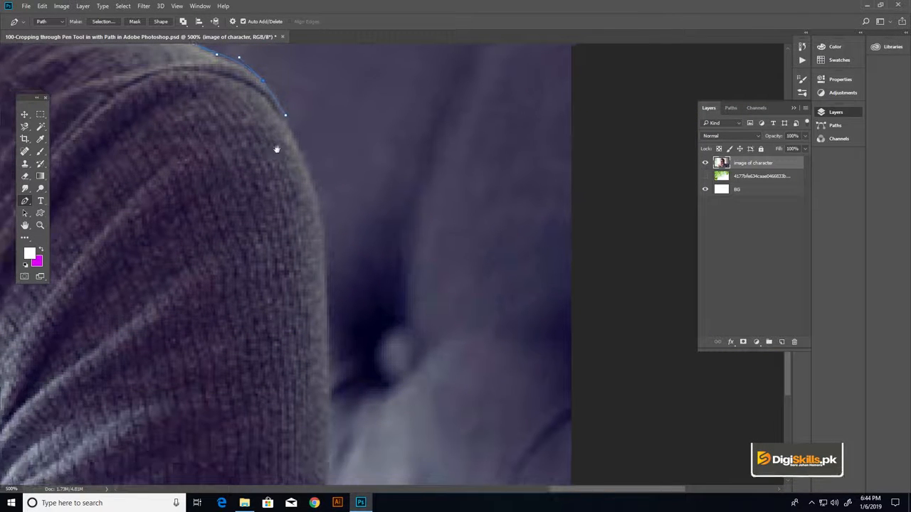
click(283, 104)
drag(321, 243, 313, 166)
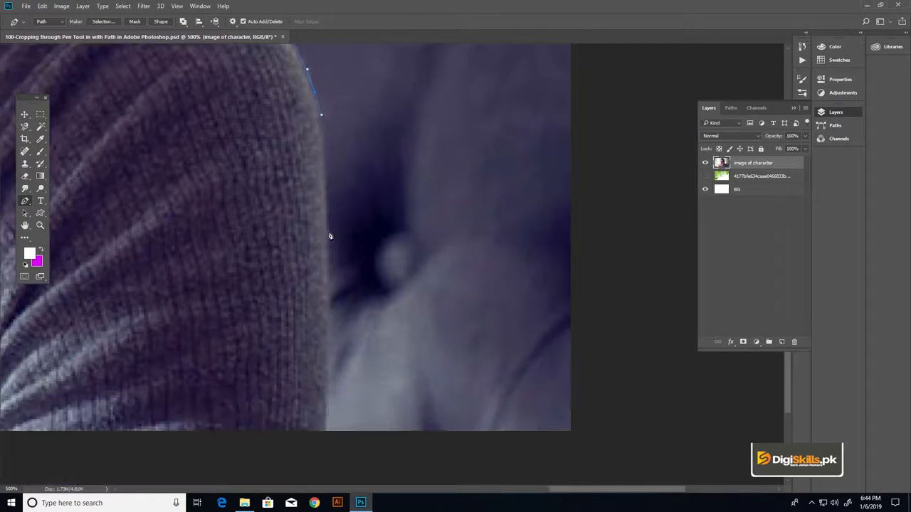
drag(327, 242, 331, 163)
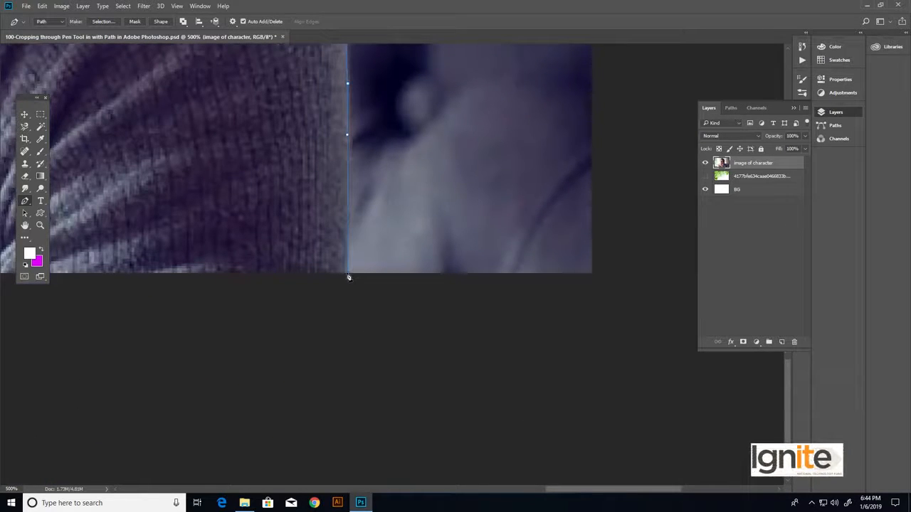
drag(197, 247, 382, 170)
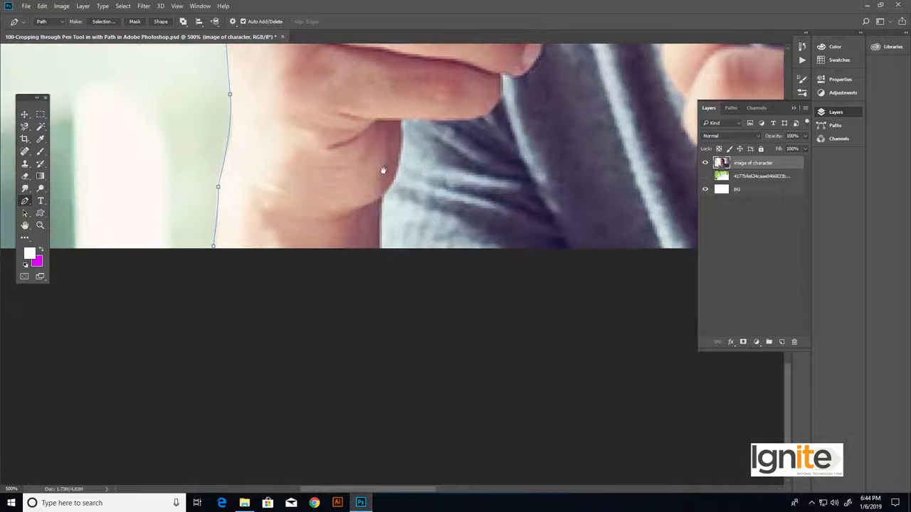
click(213, 247)
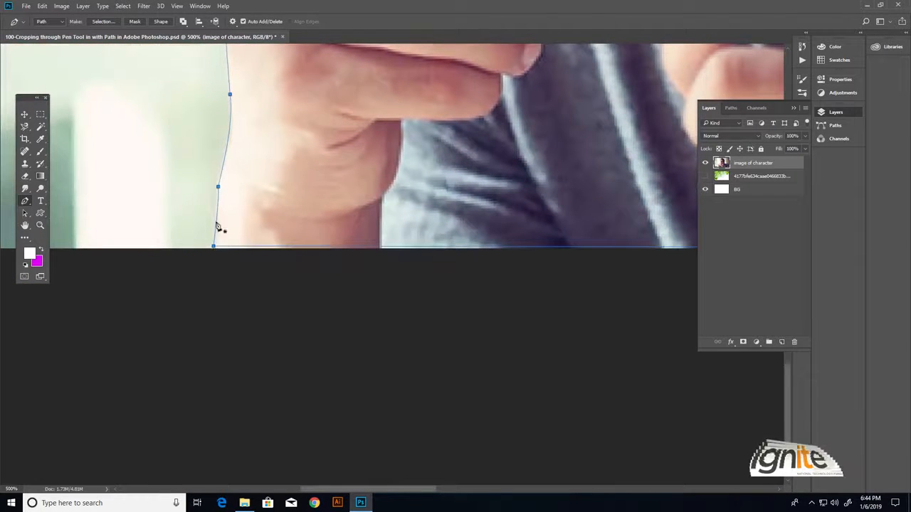
Examine the closed path around the whole figure in full-screen mode, both in overview and close up along the hair, face and shoulders.
key(z)
alt+click(303, 119)
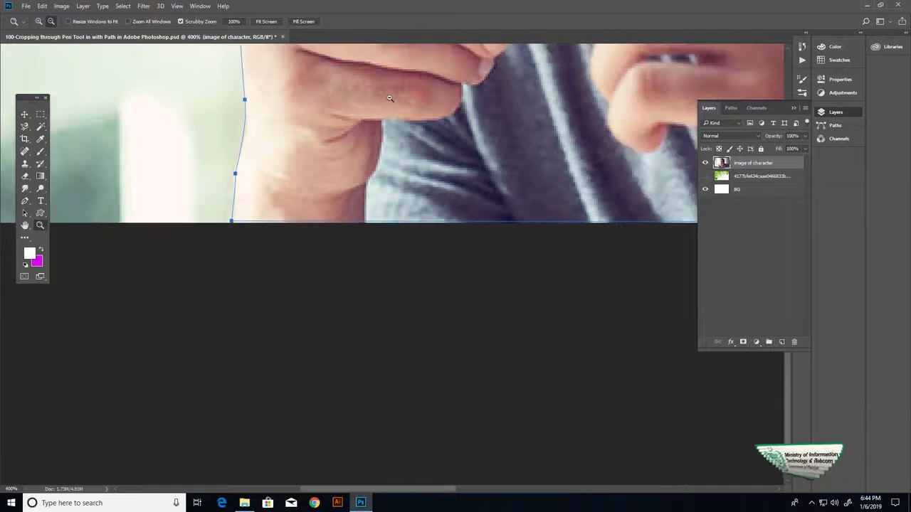
key(v)
key(z)
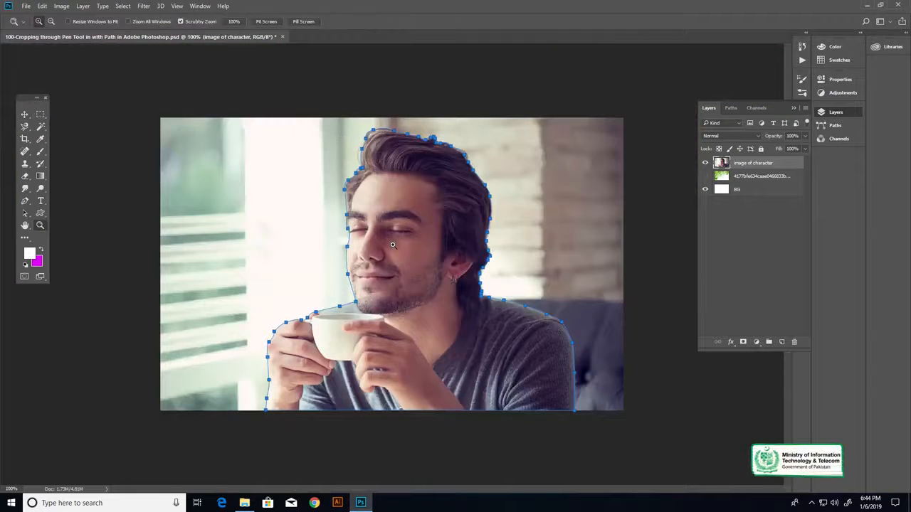
click(391, 244)
key(v)
drag(379, 186, 346, 244)
key(ctrl+space)
key(f)
mouse_move(245, 462)
mouse_down()
mouse_move(291, 340)
mouse_move(307, 266)
mouse_move(309, 276)
mouse_up()
drag(342, 194, 263, 265)
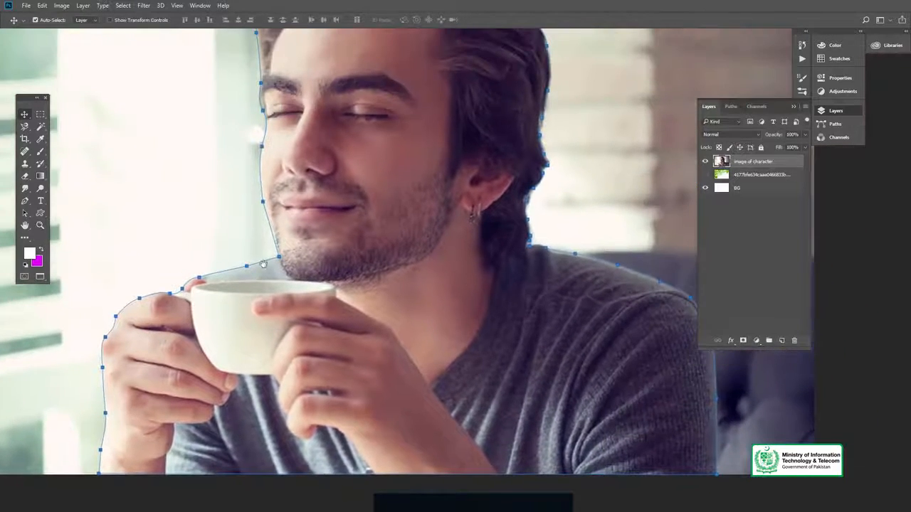
drag(269, 181, 249, 261)
drag(355, 84, 282, 164)
mouse_move(347, 187)
mouse_down()
mouse_move(298, 135)
mouse_move(281, 98)
mouse_up()
drag(301, 248, 315, 120)
drag(267, 161, 317, 234)
mouse_move(286, 146)
mouse_down()
mouse_move(325, 175)
mouse_move(377, 180)
mouse_up()
alt+click(331, 195)
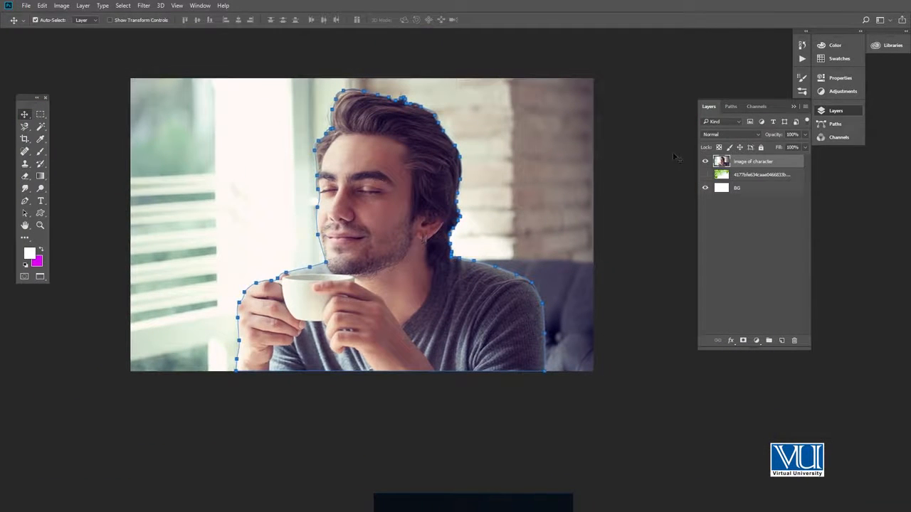
Save the work path under the name "Image of CHaracter" and delete the older "image of character" path.
click(729, 110)
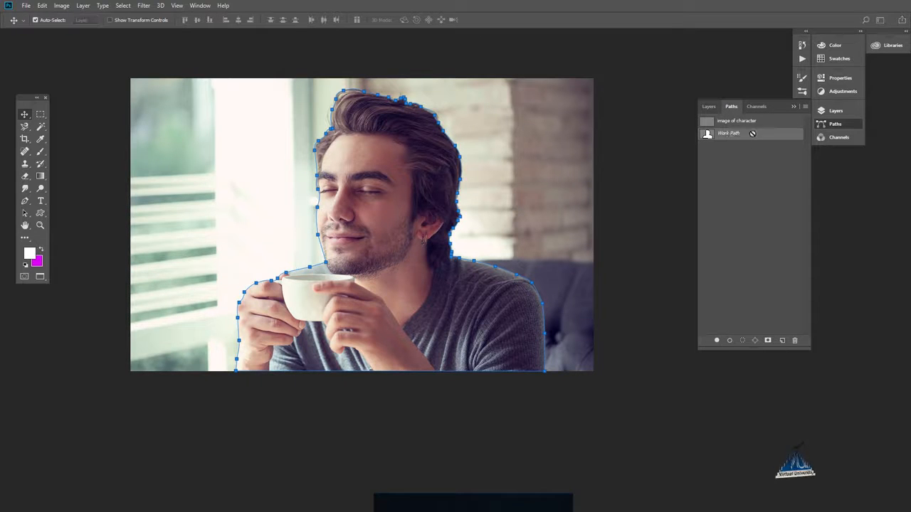
double_click(728, 134)
text(Image of CHaracter)
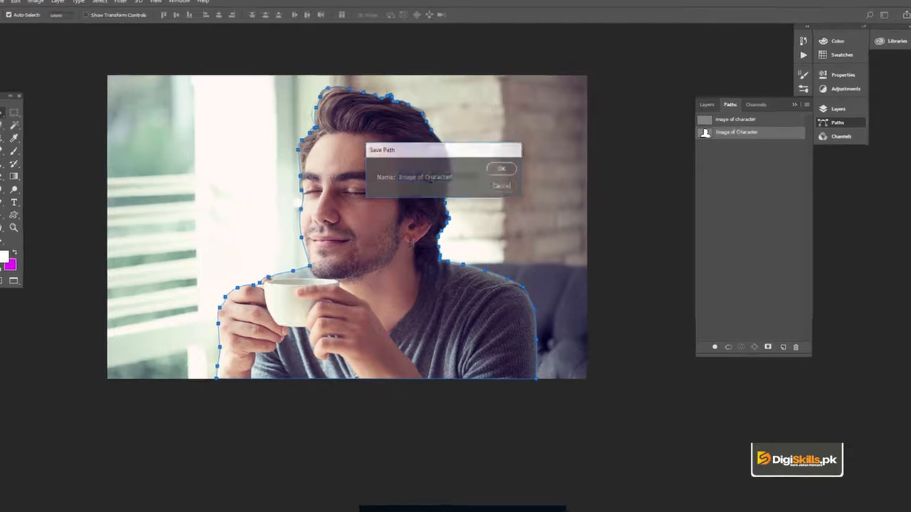
key(Return)
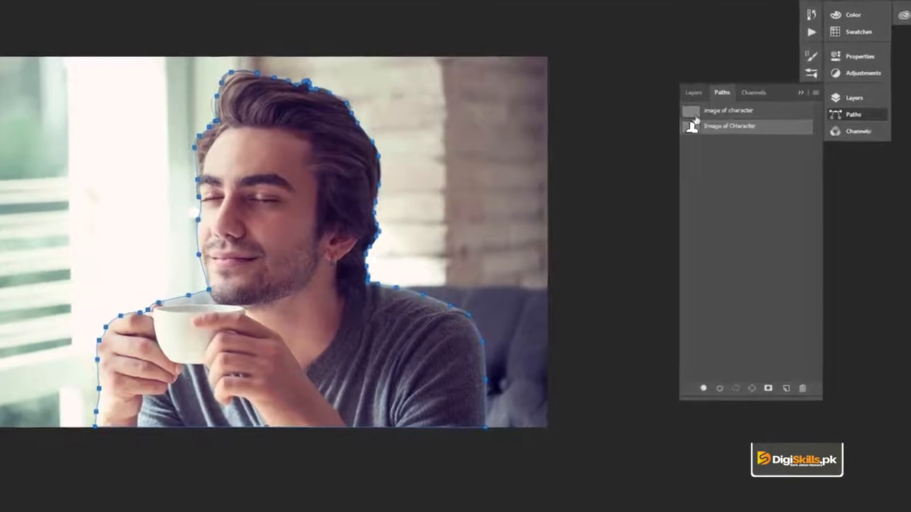
drag(728, 109, 796, 388)
click(716, 115)
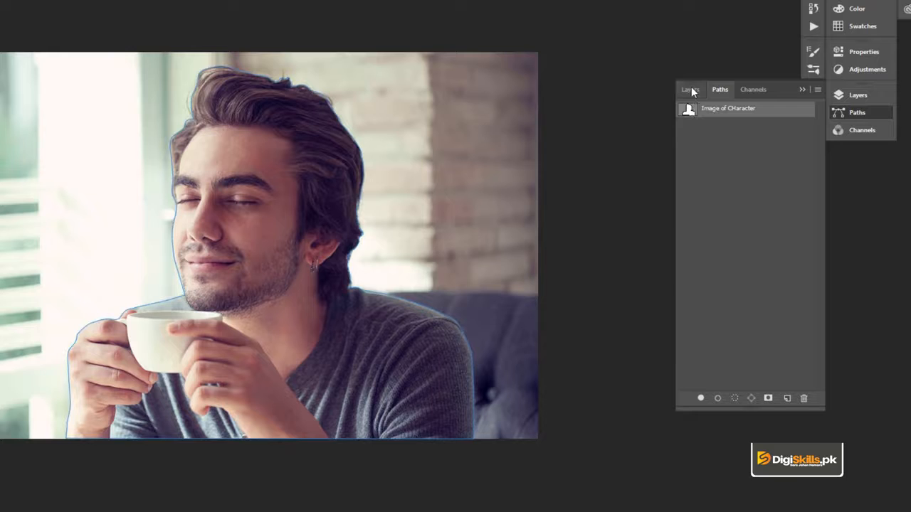
click(690, 88)
click(719, 89)
click(689, 90)
click(717, 87)
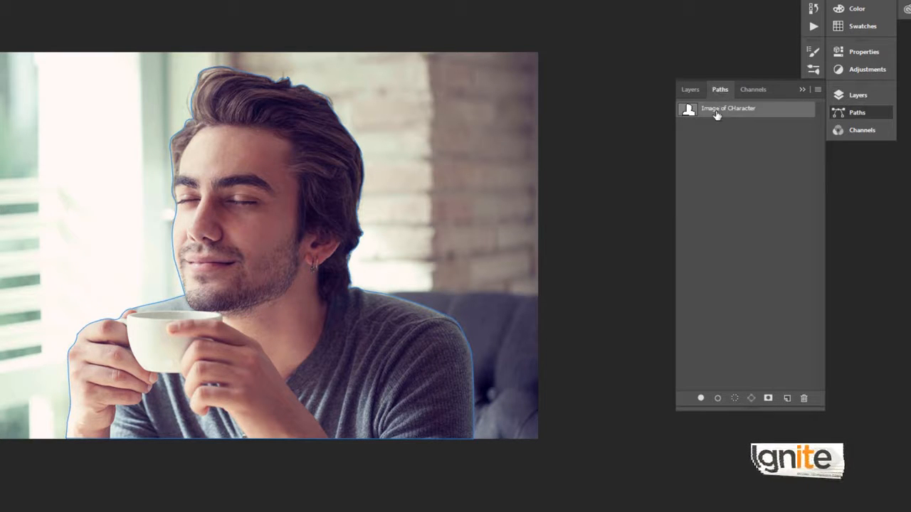
click(685, 88)
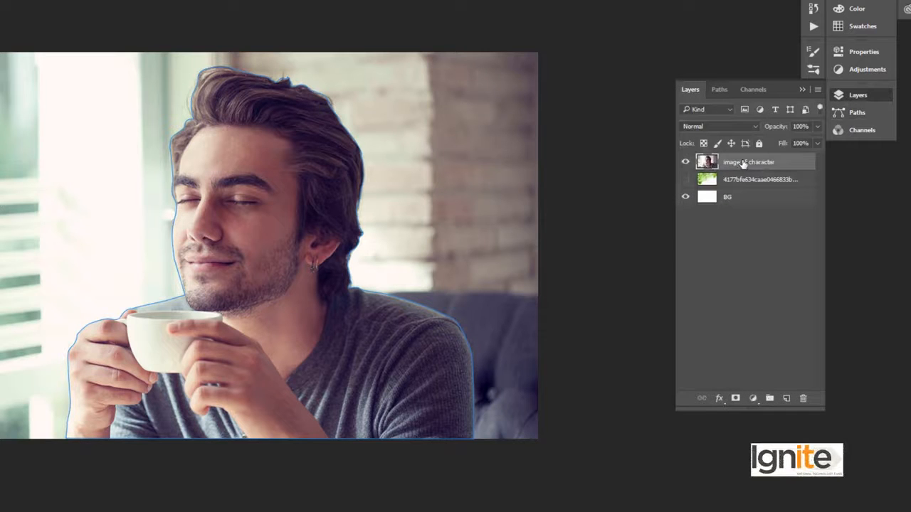
click(722, 89)
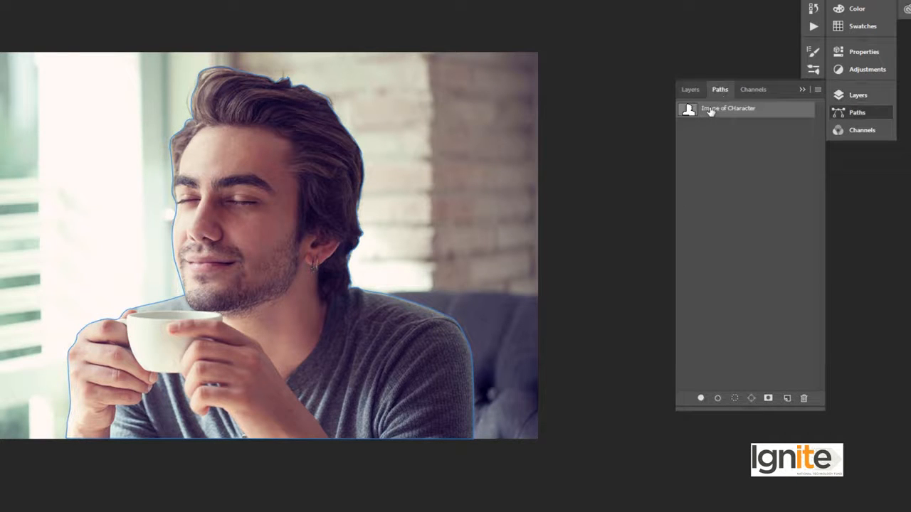
click(694, 88)
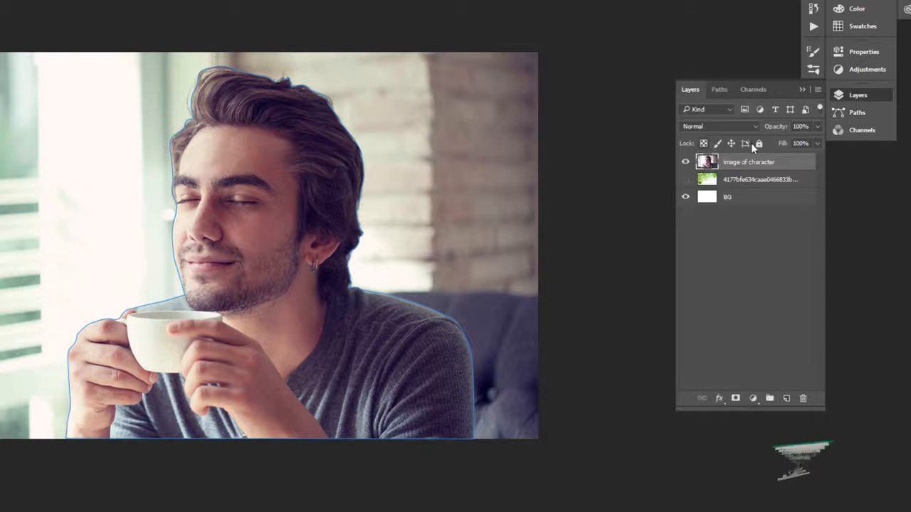
Make a new anti-aliased selection from the "Image of CHaracter" path with a feather radius of 2 pixels.
click(720, 89)
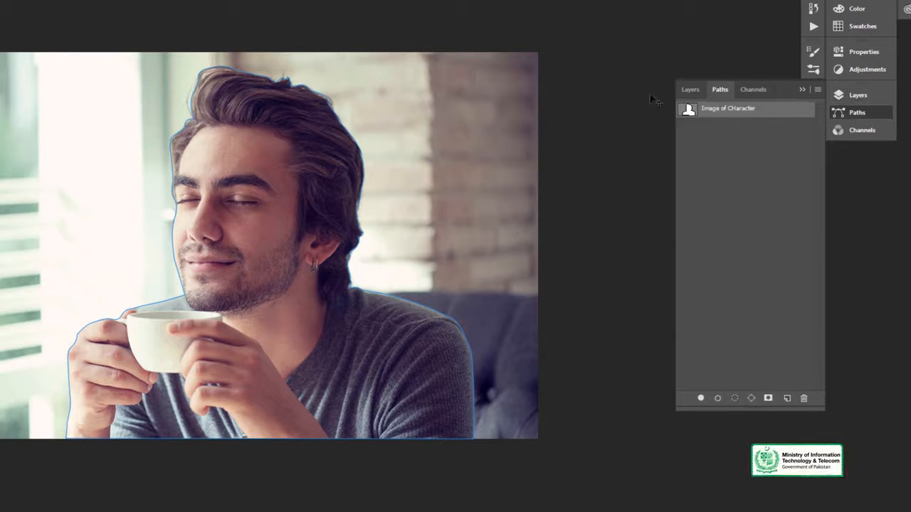
right_click(750, 112)
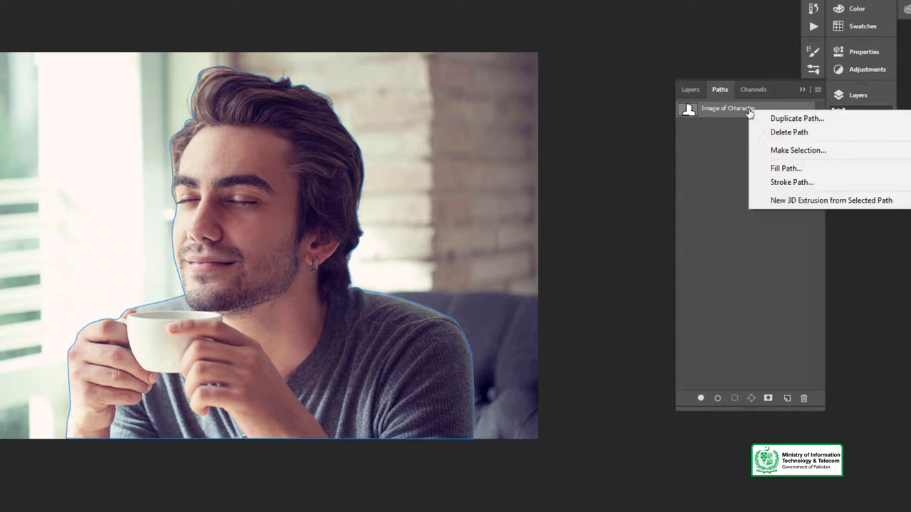
click(790, 152)
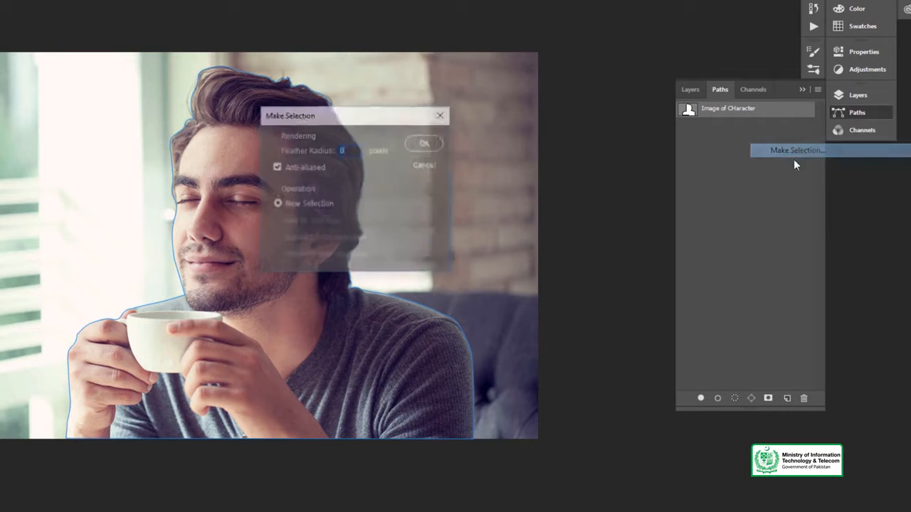
drag(395, 112, 602, 55)
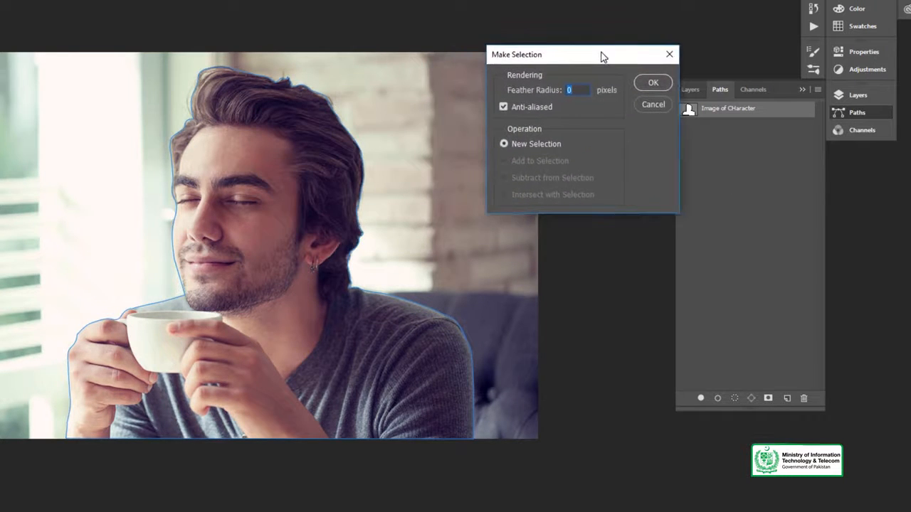
click(580, 90)
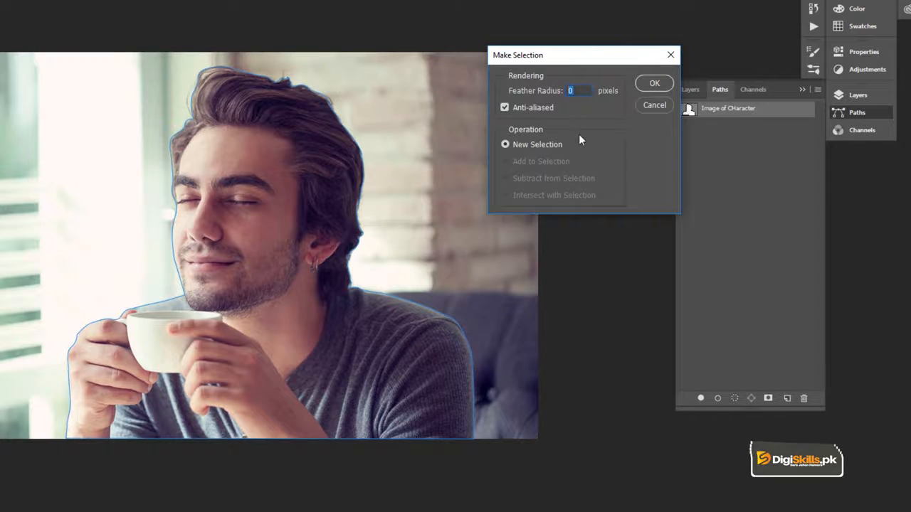
text(2)
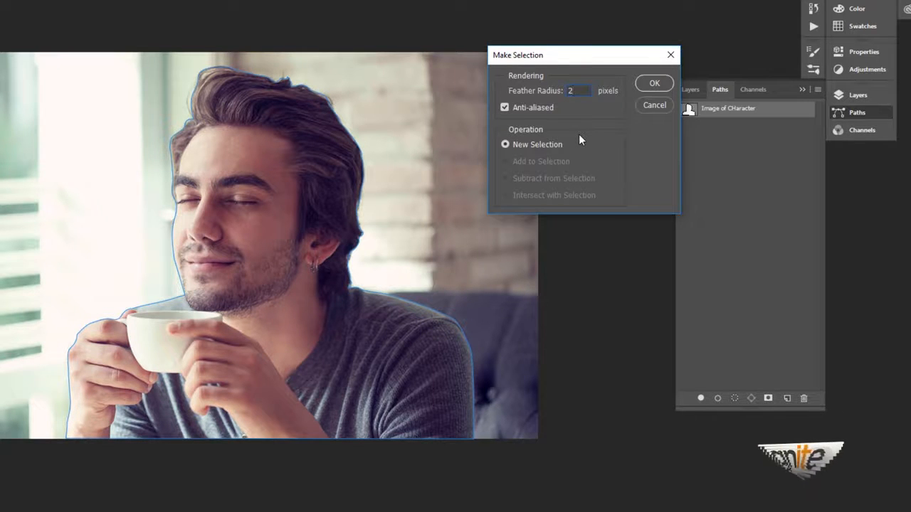
click(653, 83)
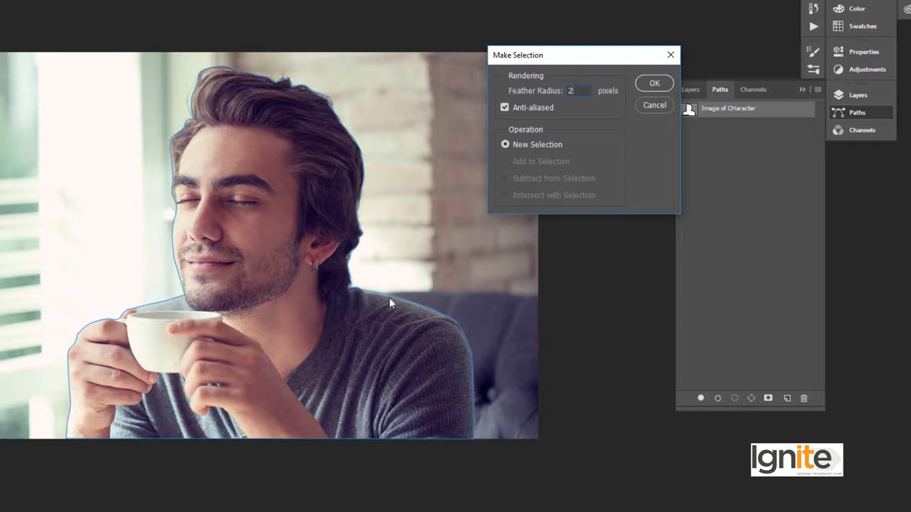
click(649, 83)
scroll(176, 254, up, 2)
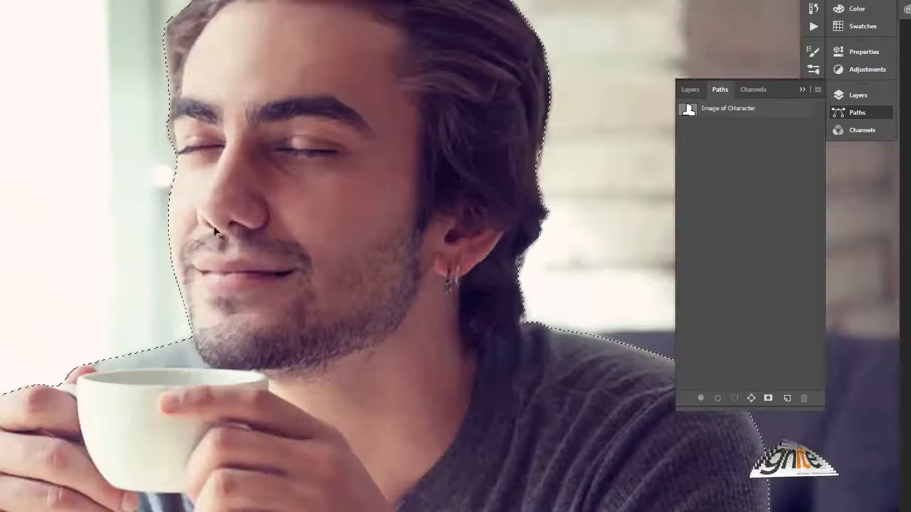
Invert the selection to delete the background around the man from the "image of character" layer, and deselect.
scroll(216, 231, down, 4)
drag(275, 136, 249, 185)
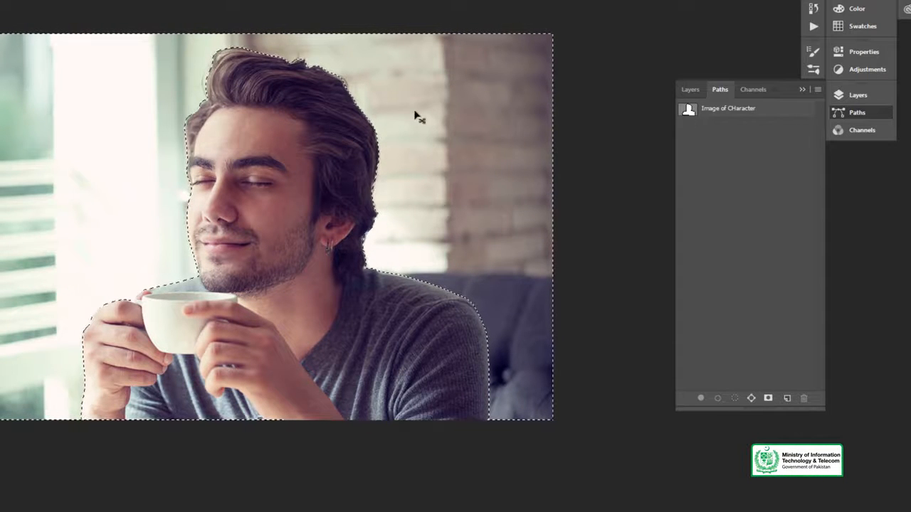
click(685, 89)
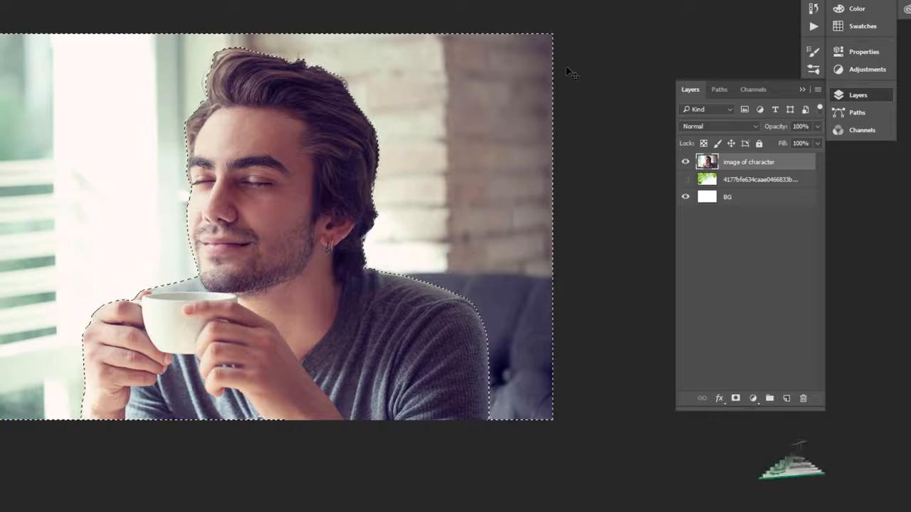
key(Delete)
key(ctrl+d)
Examine the feathered cutout edges on the white background, close up along the hair, face, shoulder, hands and cup, and in overview.
scroll(272, 167, up, 6)
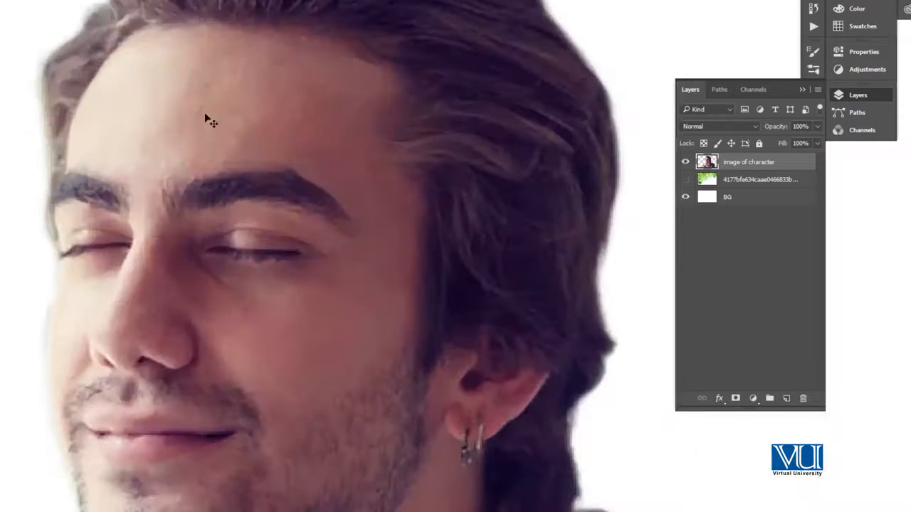
scroll(266, 165, up, 3)
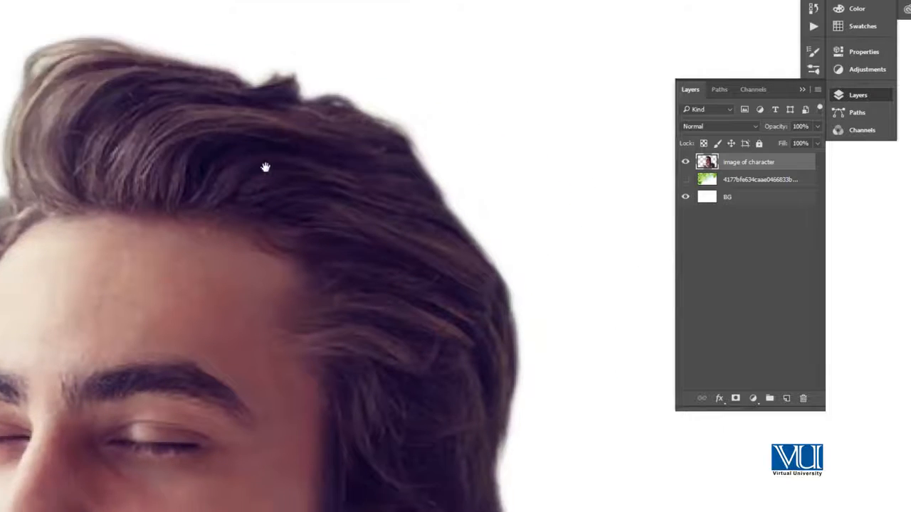
scroll(396, 255, down, 2)
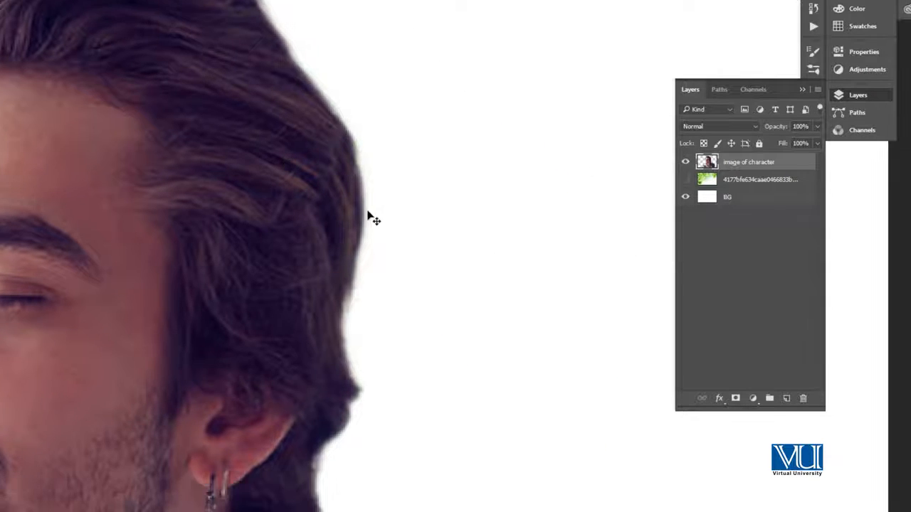
drag(309, 375, 303, 235)
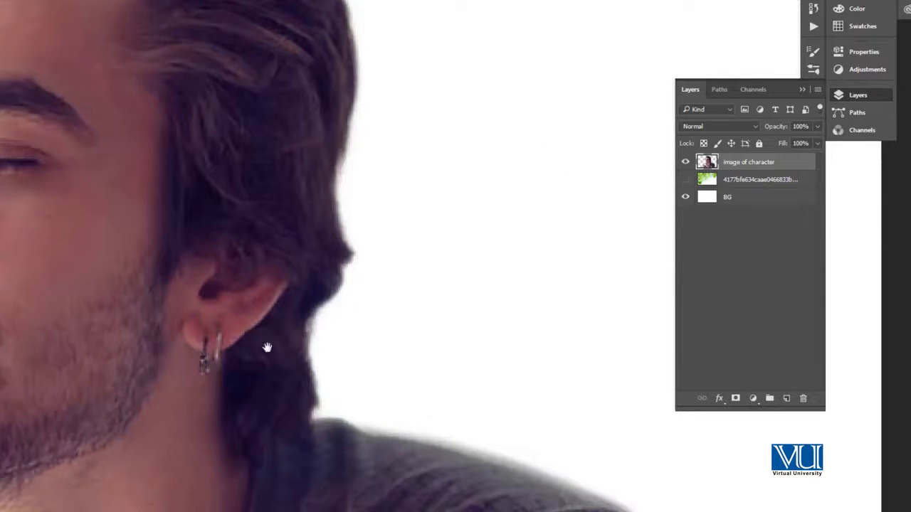
drag(266, 348, 212, 182)
drag(444, 326, 358, 145)
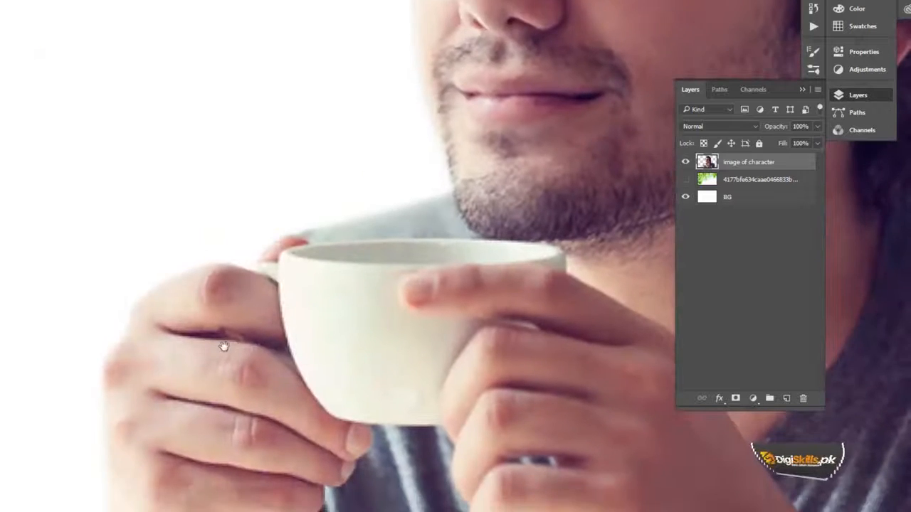
drag(223, 346, 59, 356)
drag(210, 235, 140, 431)
drag(168, 158, 118, 307)
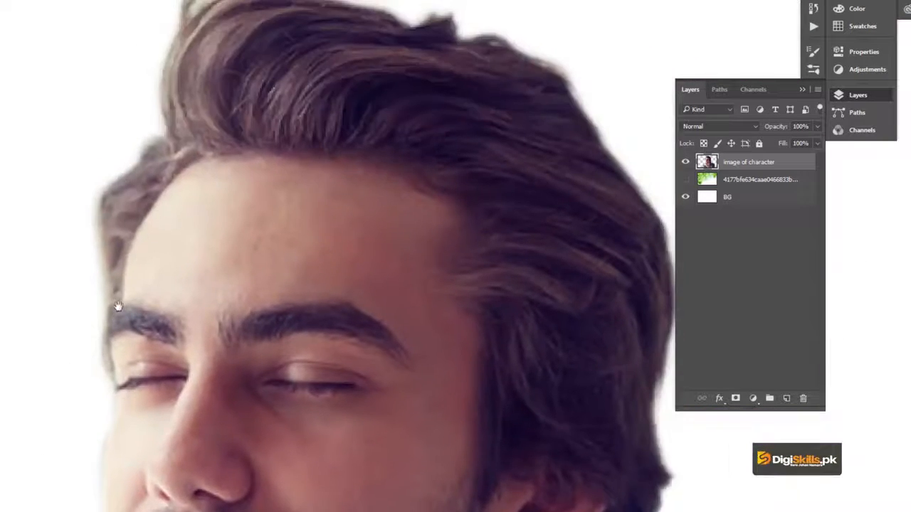
drag(201, 169, 128, 277)
alt+click(235, 258)
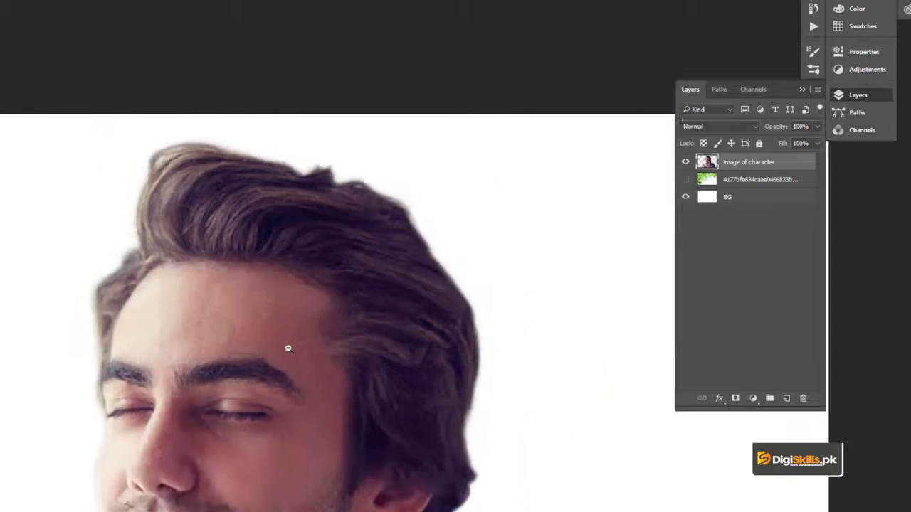
alt+click(287, 348)
alt+click(285, 348)
drag(256, 412, 260, 251)
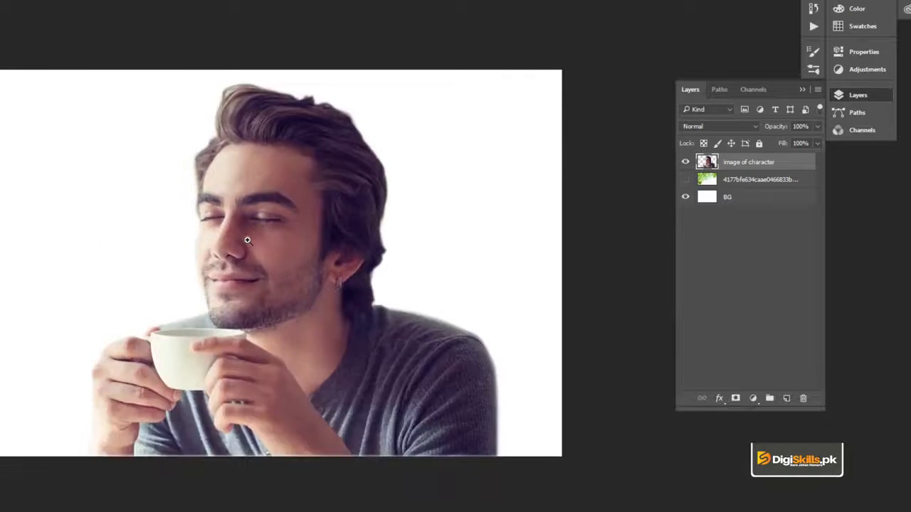
click(246, 241)
key(v)
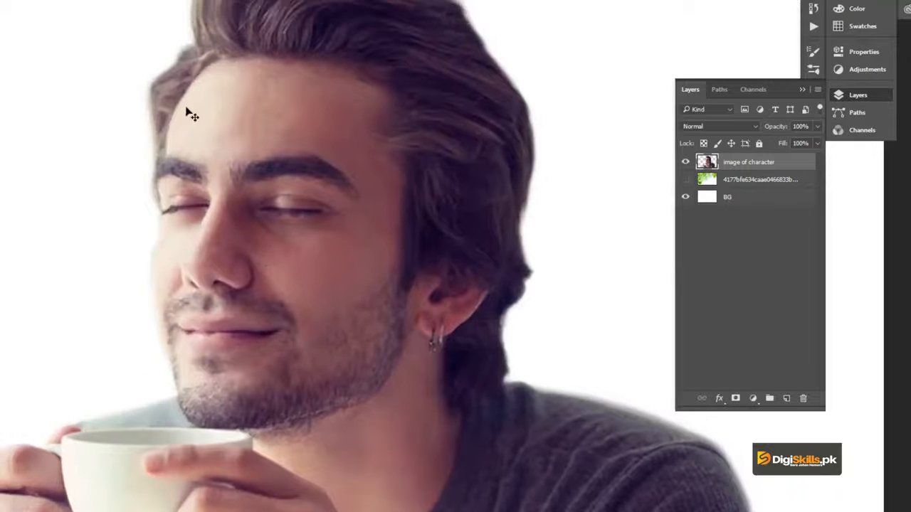
alt+click(228, 220)
click(242, 199)
drag(244, 162, 244, 187)
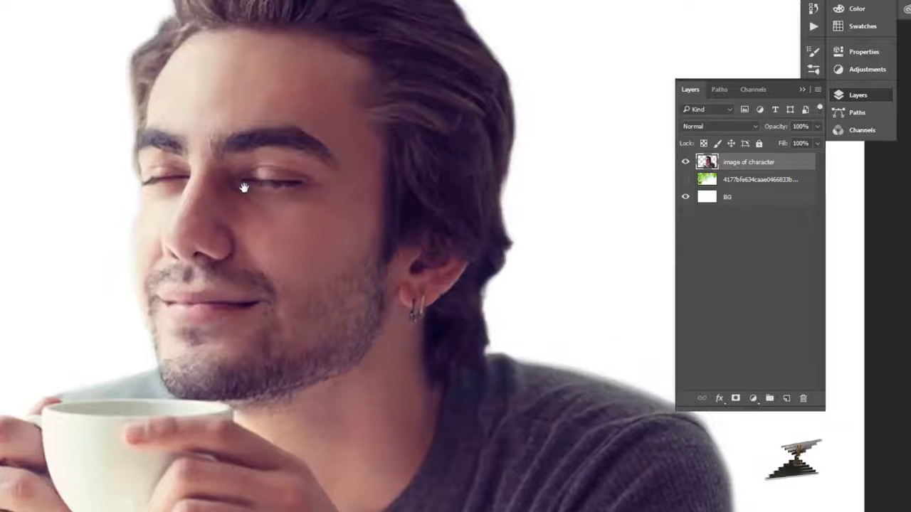
key(ctrl+0)
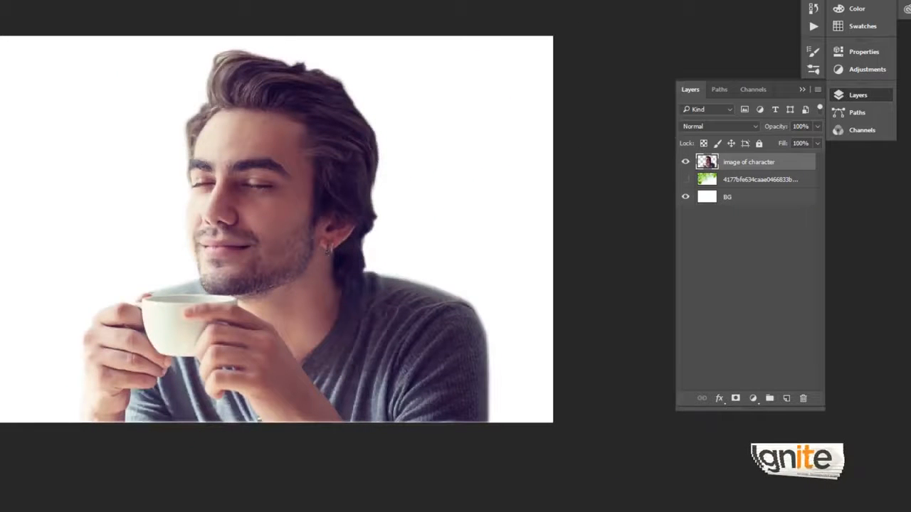
drag(65, 95, 204, 36)
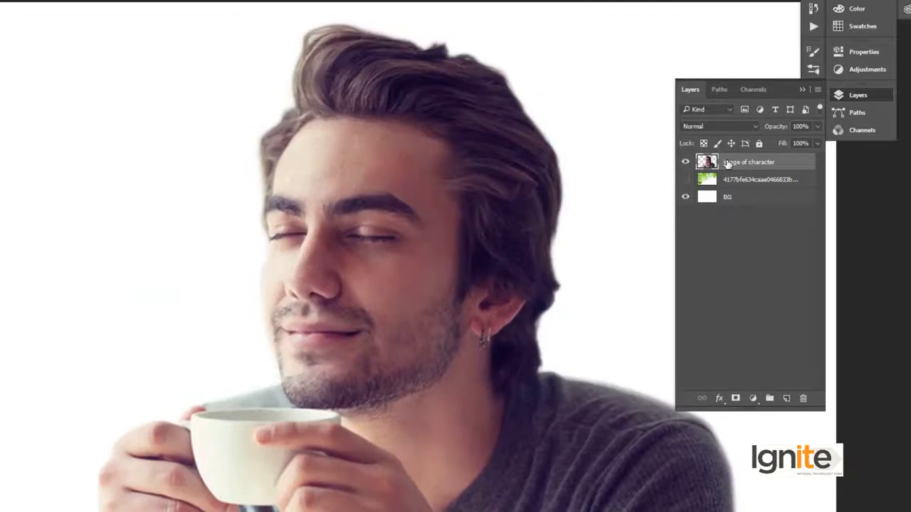
Show the green leaf photo layer behind the cut-out man.
click(703, 186)
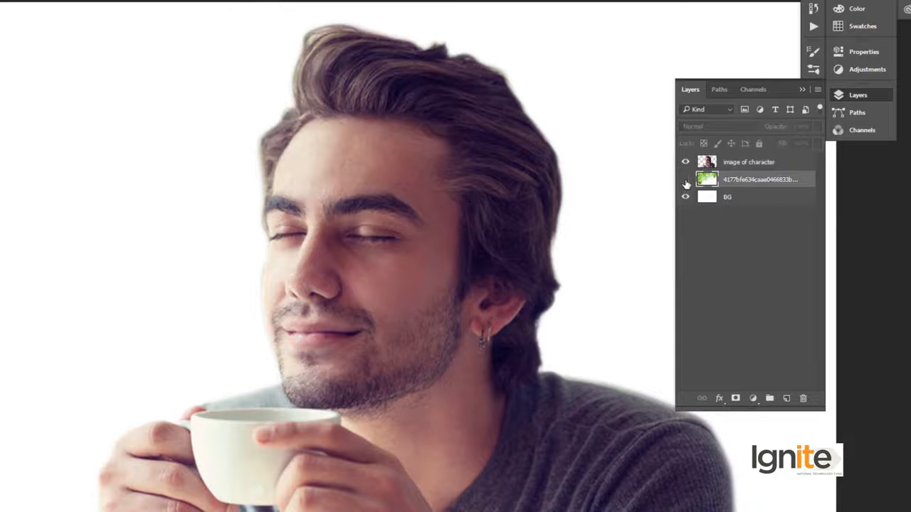
click(685, 181)
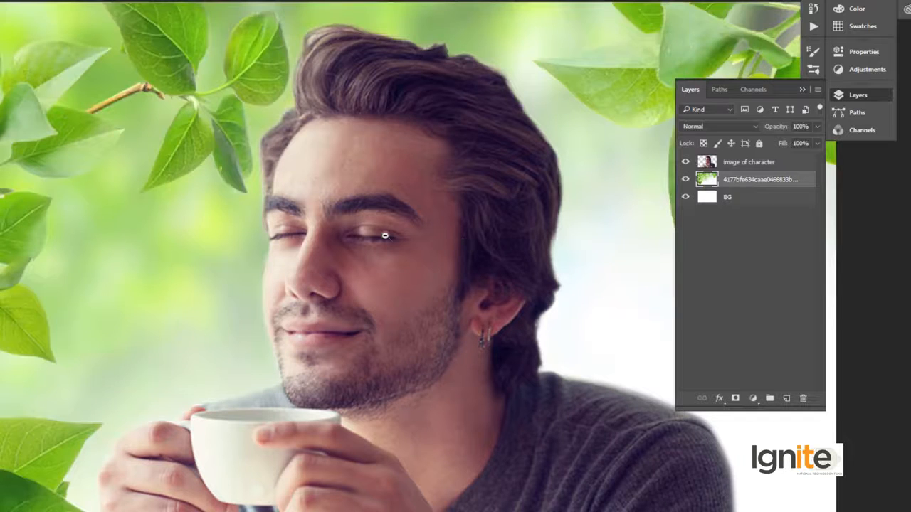
alt+click(385, 235)
drag(415, 232, 365, 206)
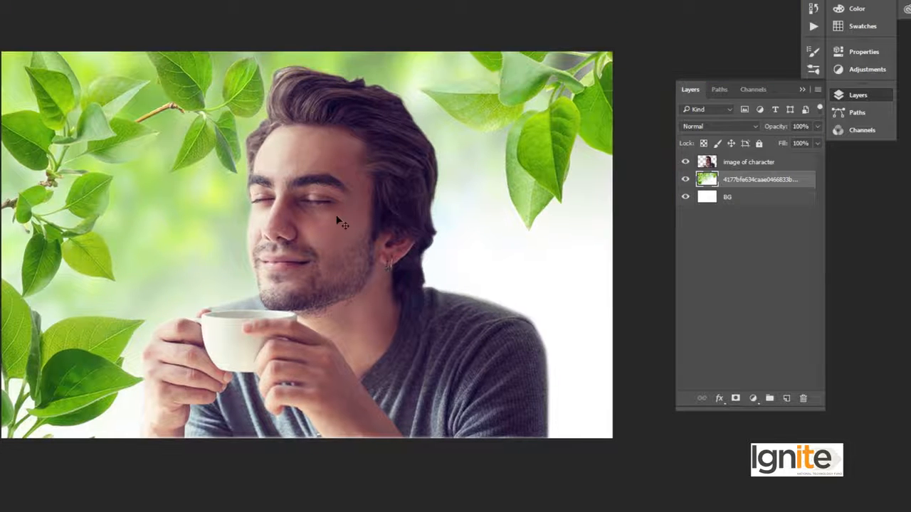
Try moving the cut-out man on the "image of character" layer slightly sideways over the leaf background, and undo the move.
click(704, 161)
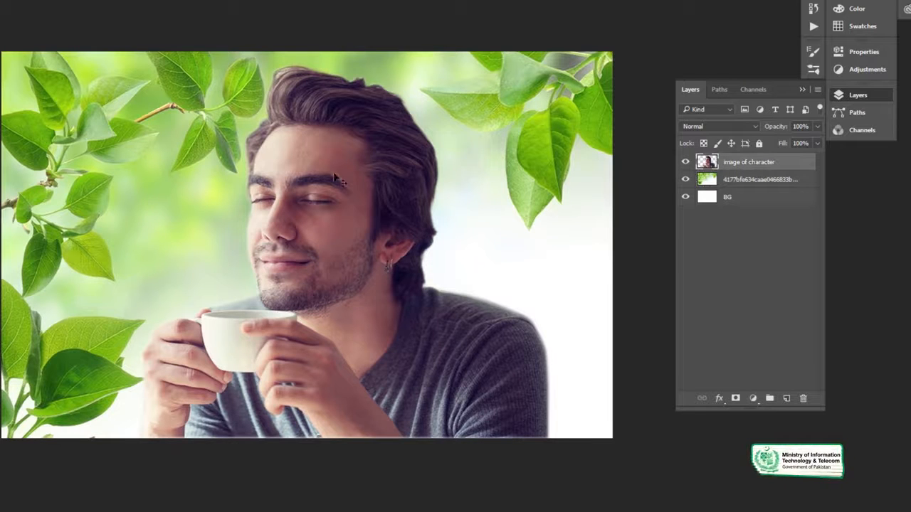
drag(343, 180, 374, 178)
key(ctrl+z)
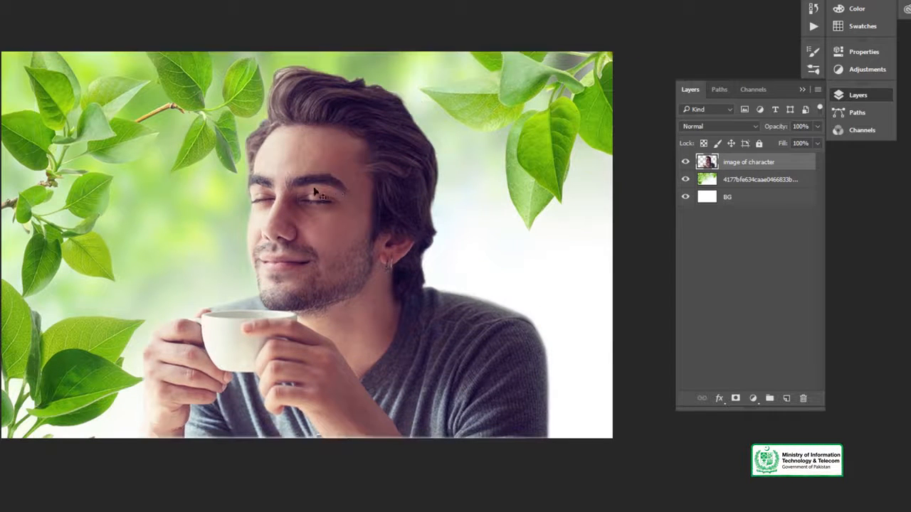
Scale the cut-out man down to roughly two-thirds of the canvas width and place him in the lower right of the leaf background.
drag(289, 187, 294, 236)
key(ctrl+t)
drag(617, 91, 483, 138)
drag(329, 284, 373, 265)
key(Return)
Select the leftover background strip above the man with the Rectangular Marquee and delete it from the "image of character" layer.
key(z)
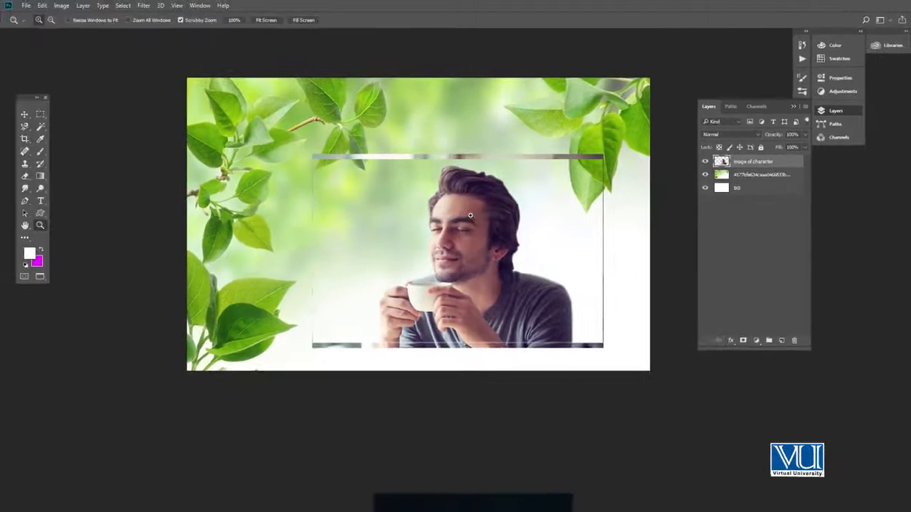
click(470, 214)
key(v)
drag(469, 215, 401, 174)
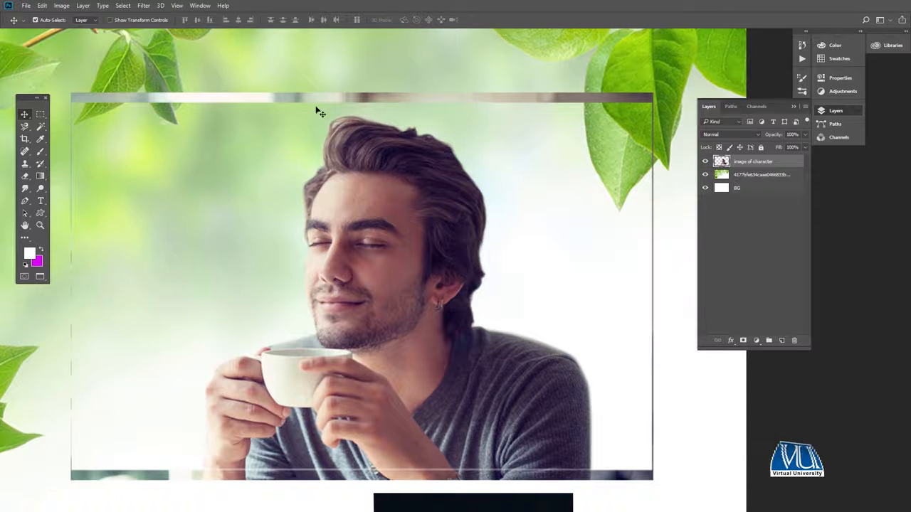
click(41, 118)
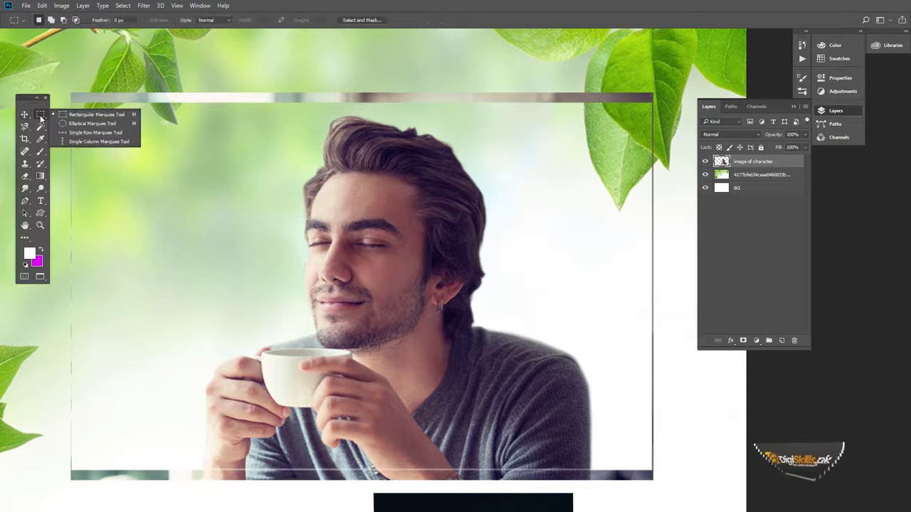
click(79, 114)
drag(57, 71, 673, 104)
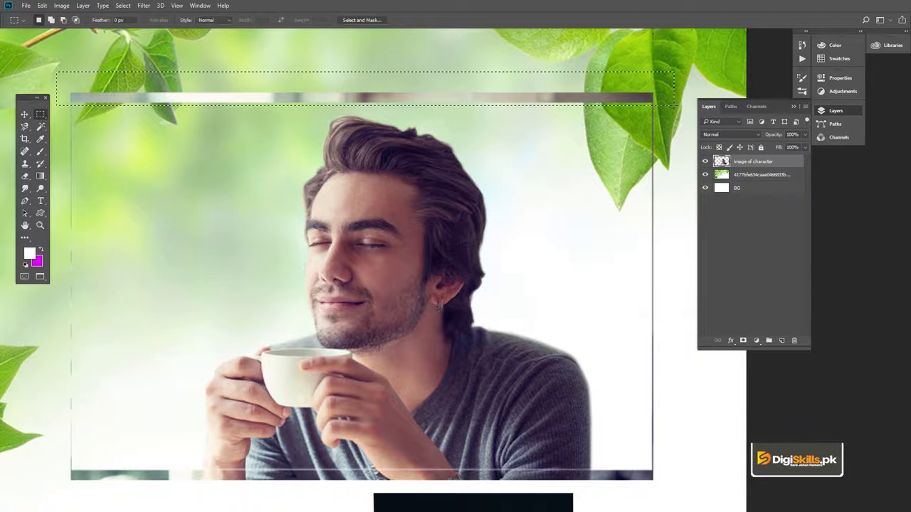
key(v)
key(Delete)
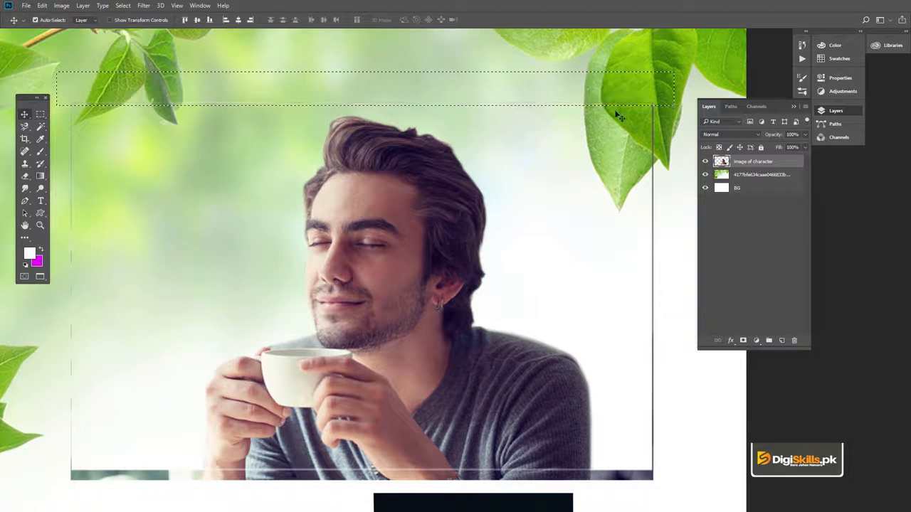
Marquee-select the leftover strip along the lower edge of the man's layer and delete it.
drag(365, 175, 337, 89)
click(40, 114)
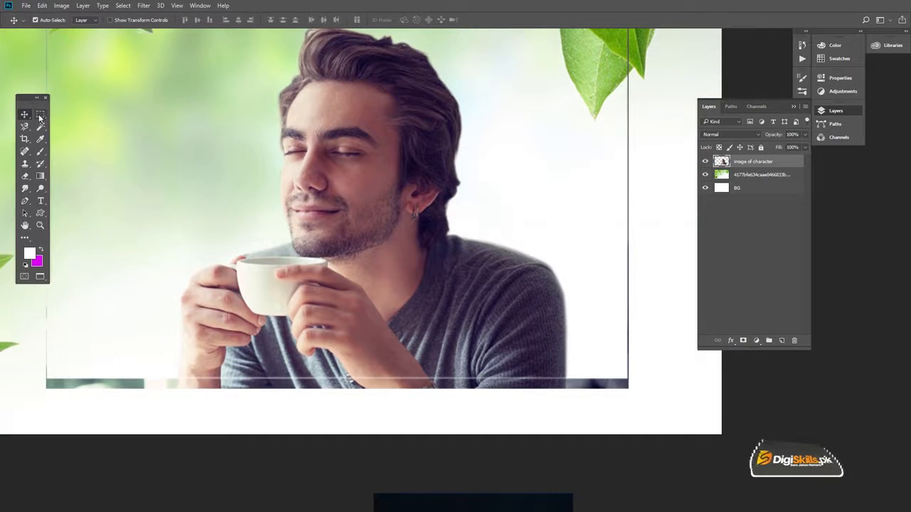
drag(30, 400, 686, 378)
key(v)
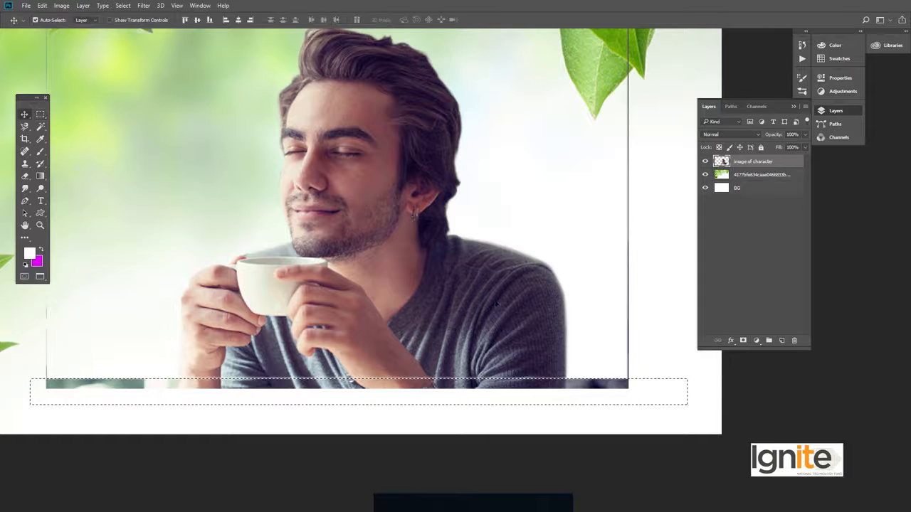
key(Delete)
Remove the thin vertical leftover line to the right of the man with a rectangular selection, and deselect.
drag(498, 255, 451, 318)
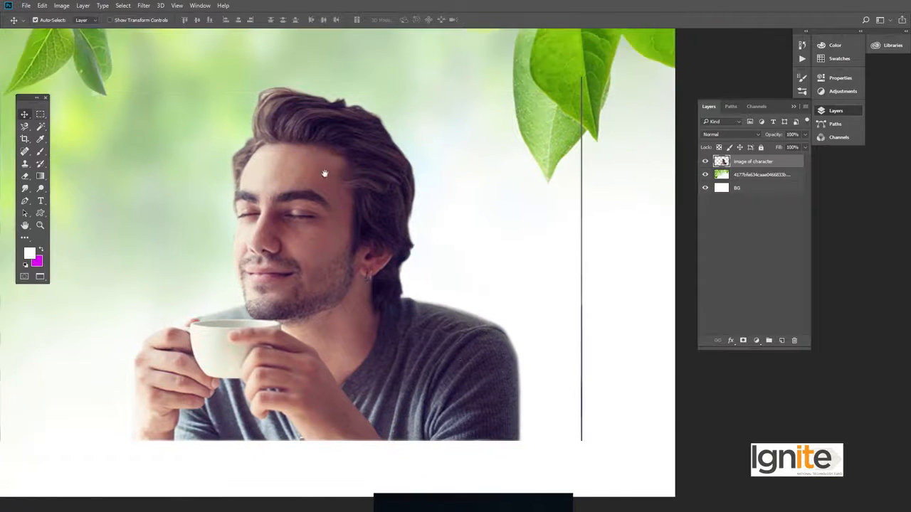
click(39, 114)
drag(616, 298, 604, 448)
key(v)
key(Delete)
key(ctrl+d)
Remove the faint vertical leftover line to the left of the man with a tall rectangular selection, and deselect.
drag(189, 291, 360, 303)
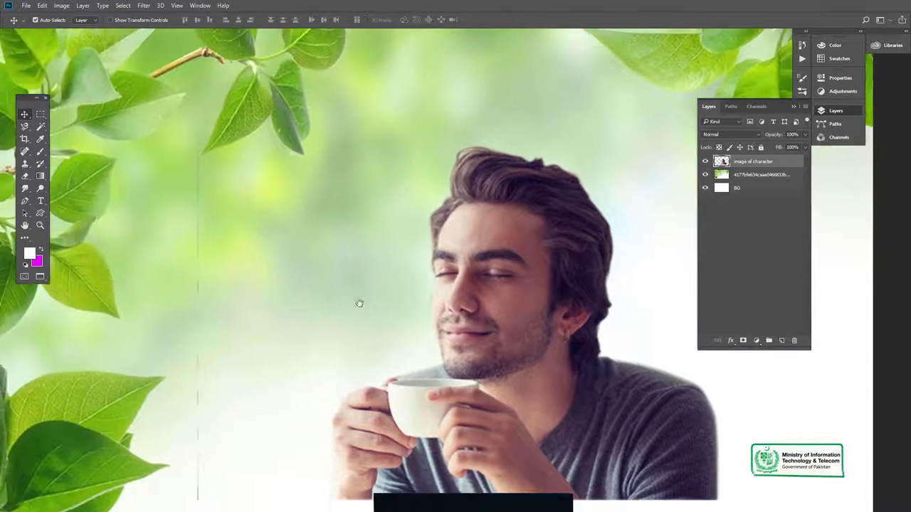
click(40, 115)
drag(171, 108, 249, 489)
key(v)
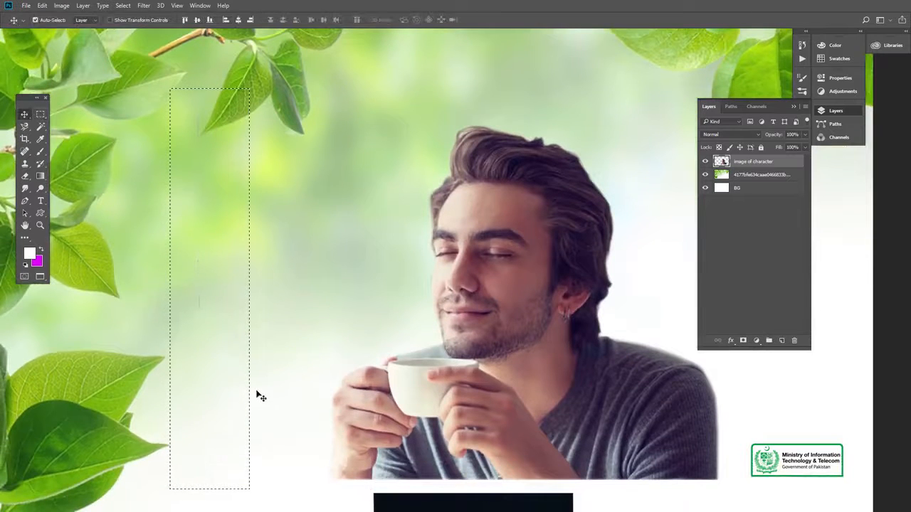
key(ctrl+d)
Enlarge the cleaned cut-out man and position him at the right of the composition with his lower edge on the canvas's bottom edge.
key(ctrl+0)
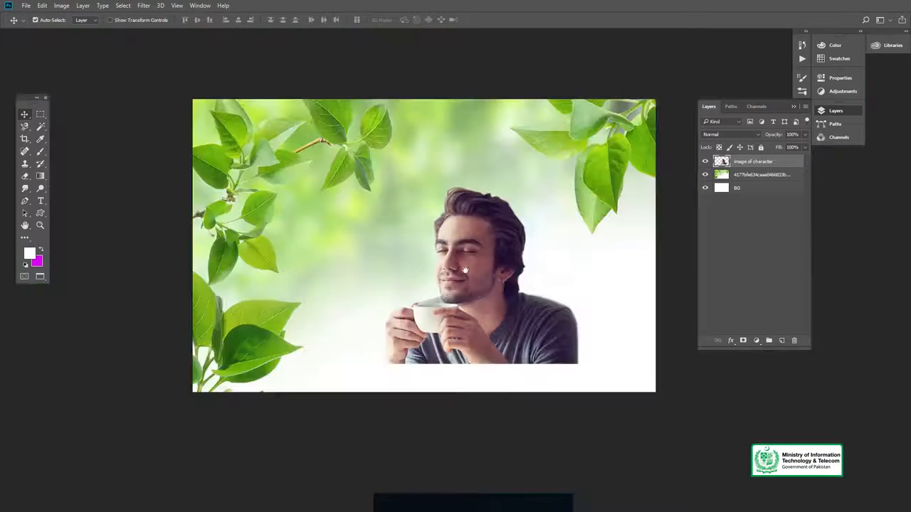
drag(378, 255, 370, 279)
key(ctrl+t)
drag(475, 203, 500, 178)
drag(420, 236, 482, 228)
key(Return)
Fit the whole composition on screen and collapse the layer list to examine the finished image unobstructed.
key(z)
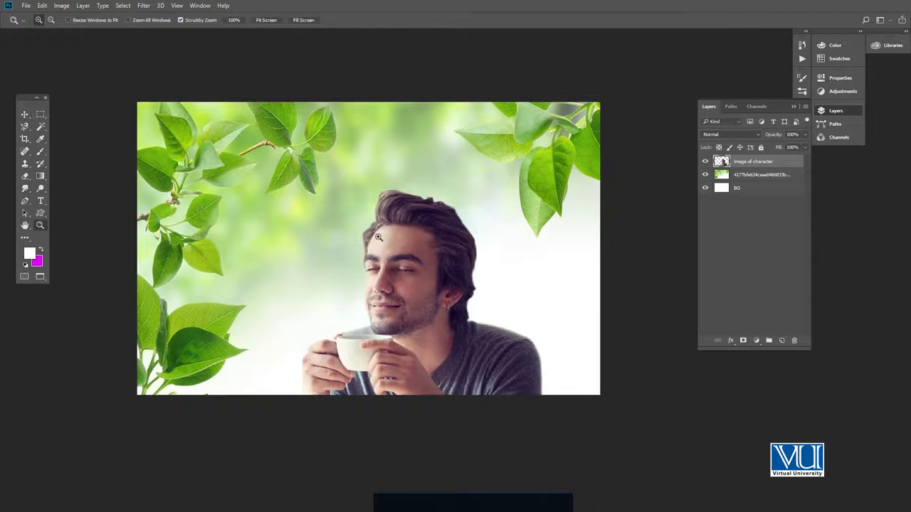
click(265, 20)
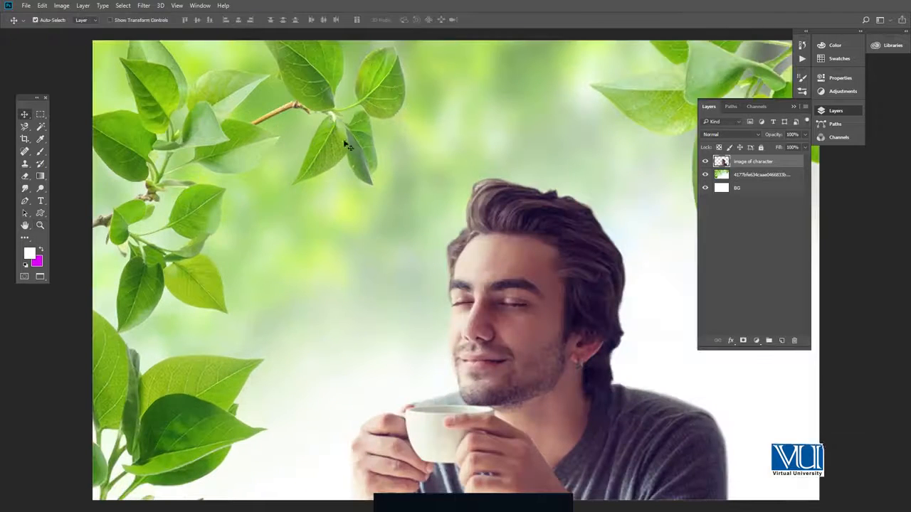
click(827, 112)
key(v)
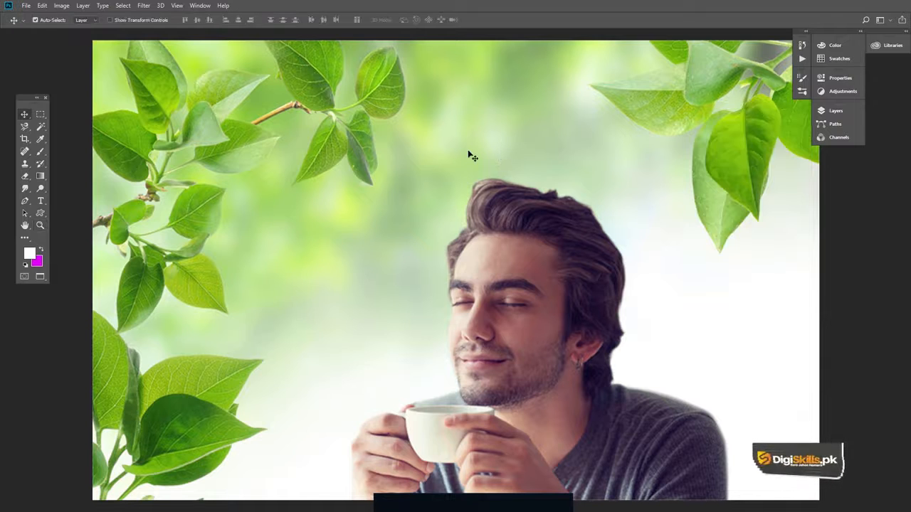